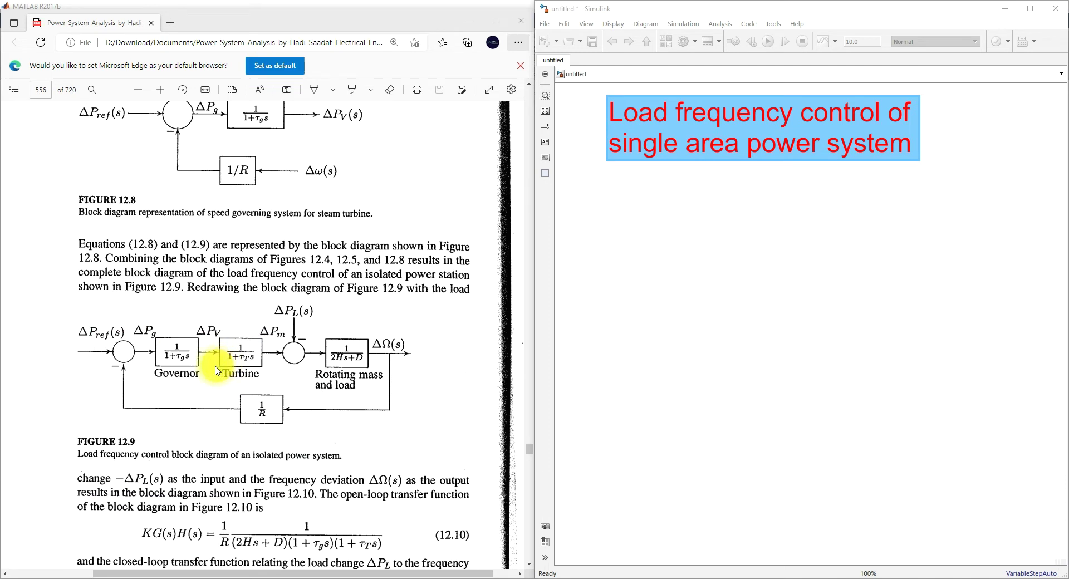
# - With the screen pen, underline the governor, rotating-mass block, ΔPref(s), ΔPm and ΔPL(s) in red
pyautogui.press('F9')
pyautogui.moveTo(172, 369)
pyautogui.mouseDown()
pyautogui.moveTo(192, 376)
pyautogui.moveTo(206, 363)
pyautogui.moveTo(265, 357)
pyautogui.mouseUp()
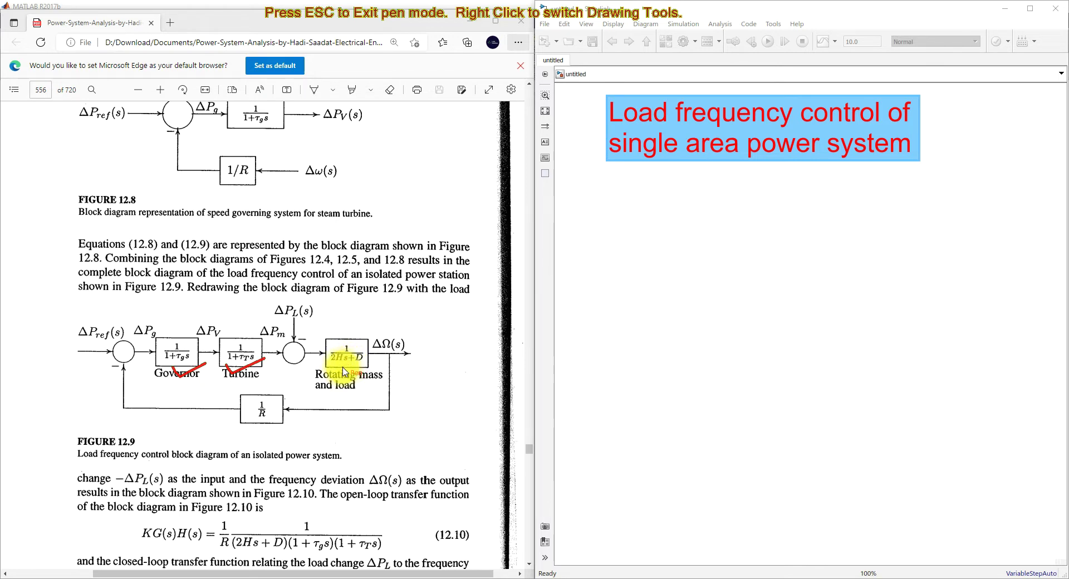
pyautogui.moveTo(336, 365); pyautogui.dragTo(359, 362)
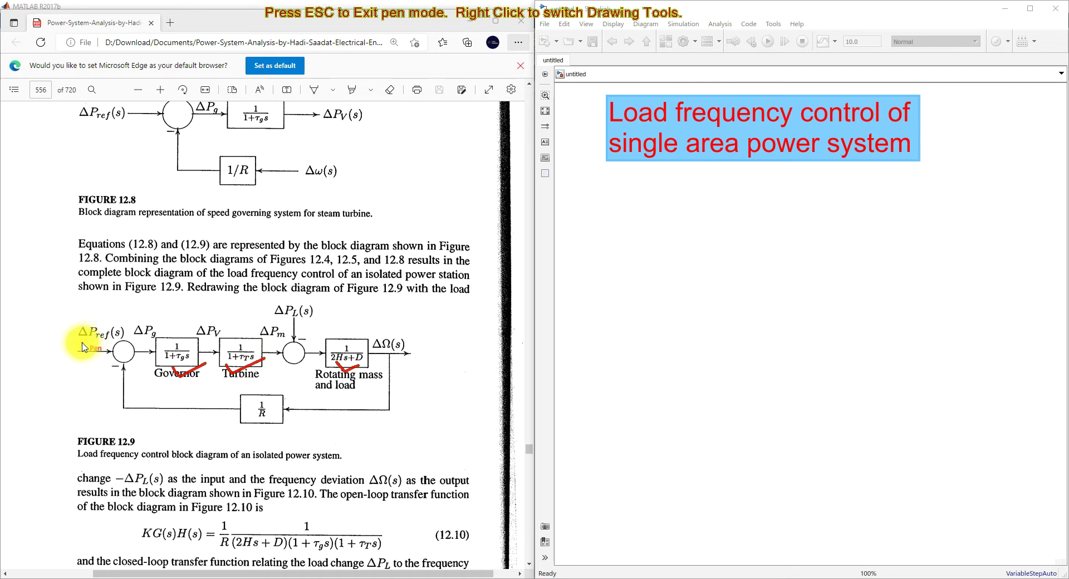
pyautogui.moveTo(81, 343); pyautogui.dragTo(112, 342)
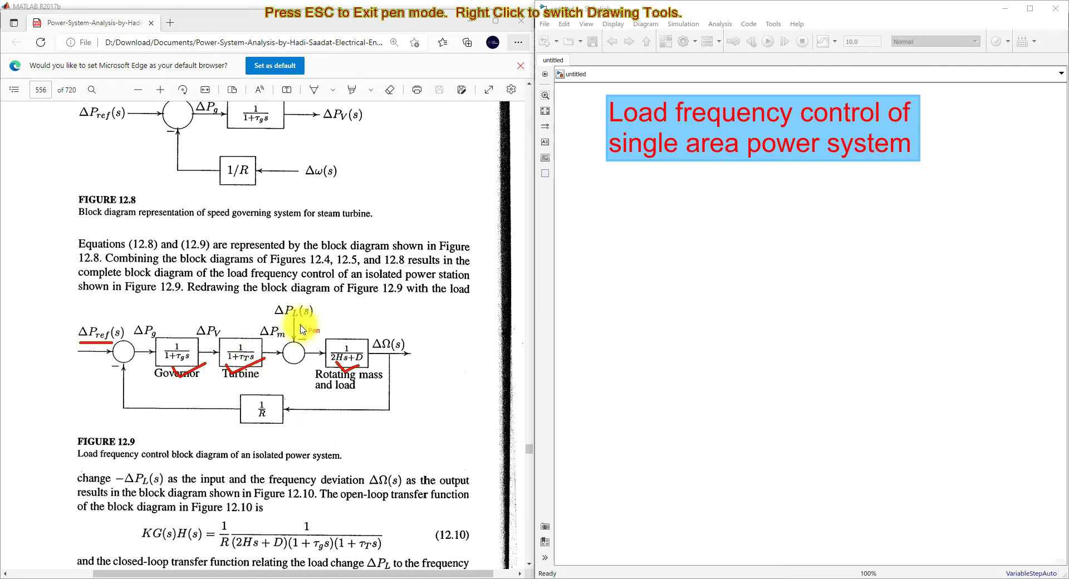
pyautogui.moveTo(262, 338); pyautogui.dragTo(285, 338)
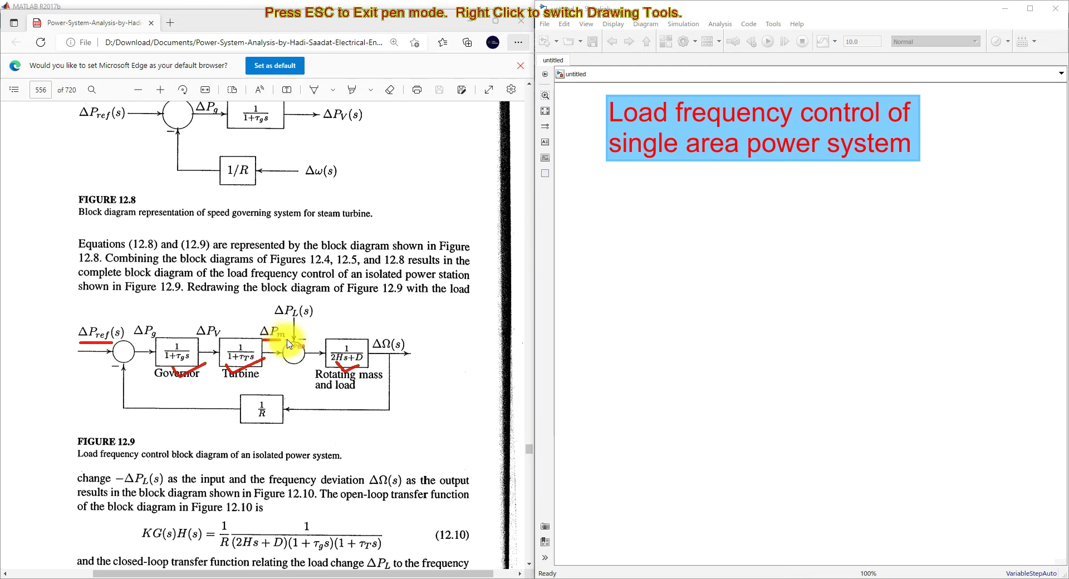
pyautogui.moveTo(274, 317); pyautogui.dragTo(305, 316)
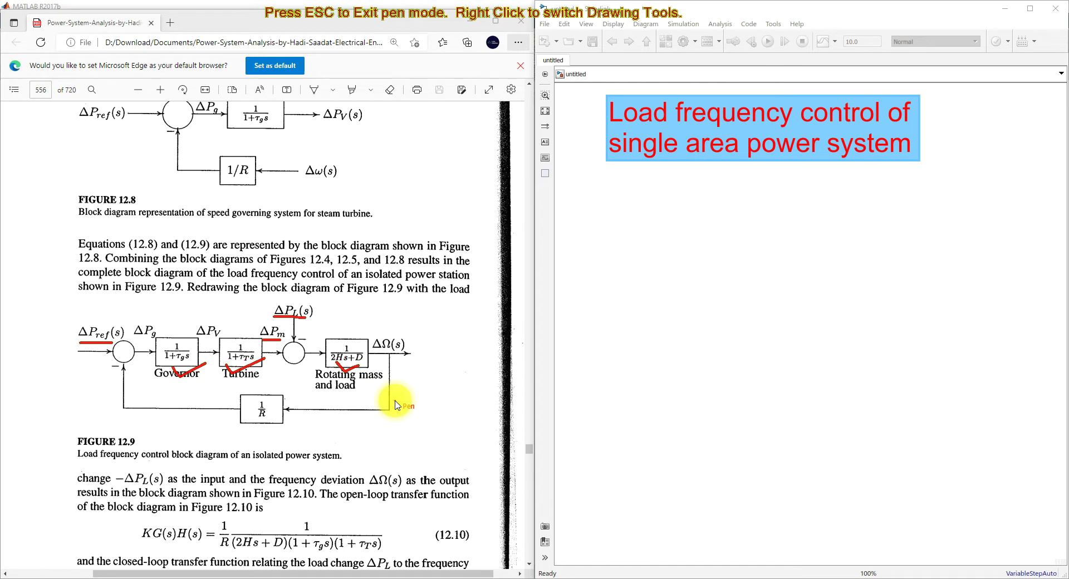
# - Clear the pen marks and scroll to page 561's Figure 12.14, shifted fully left
pyautogui.press('Escape')
pyautogui.scroll(-10, 310, 358)
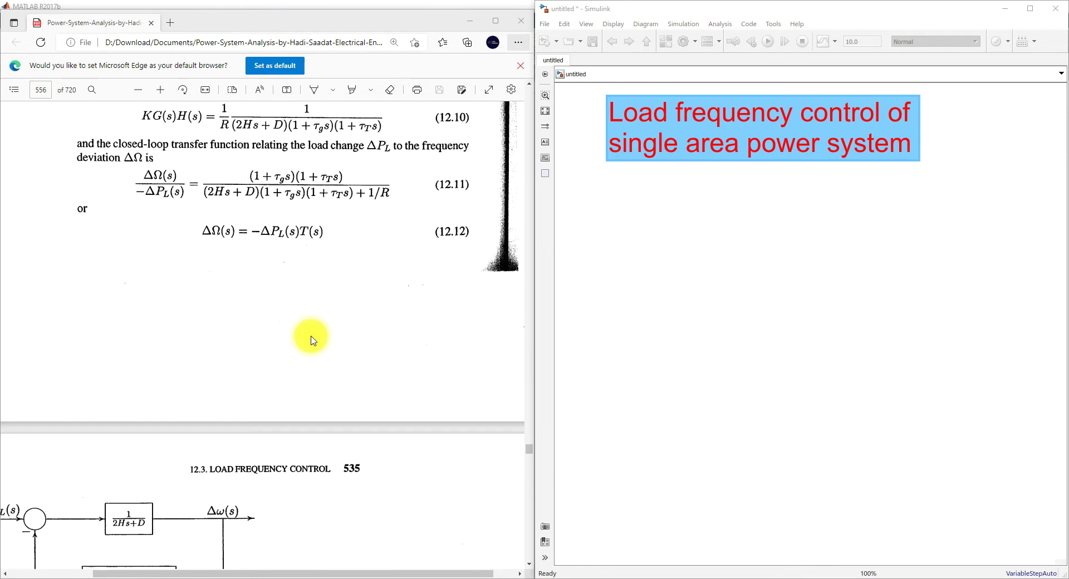
pyautogui.scroll(-12, 312, 341)
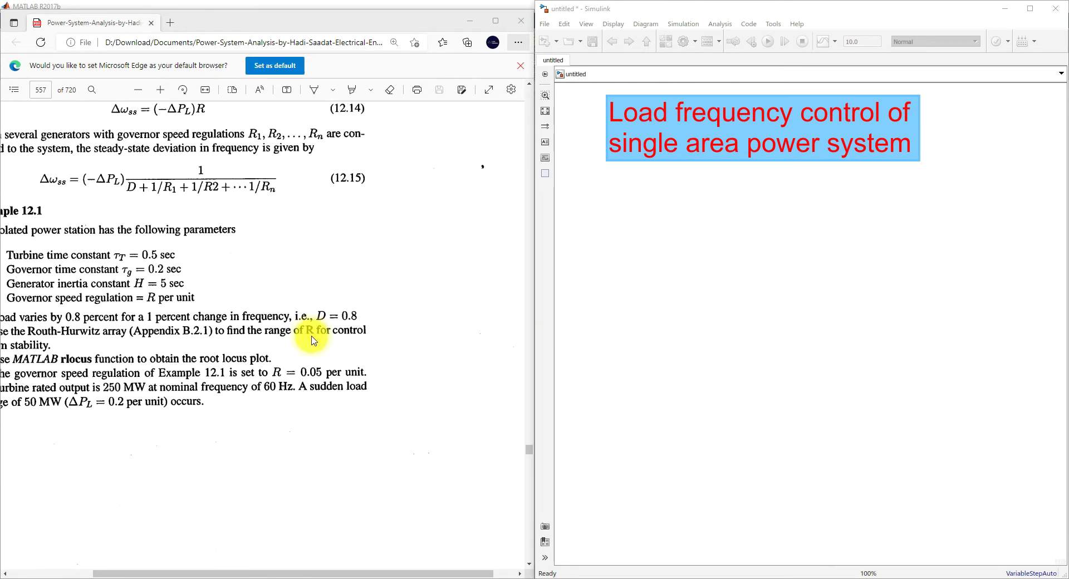
pyautogui.scroll(-3, 313, 341)
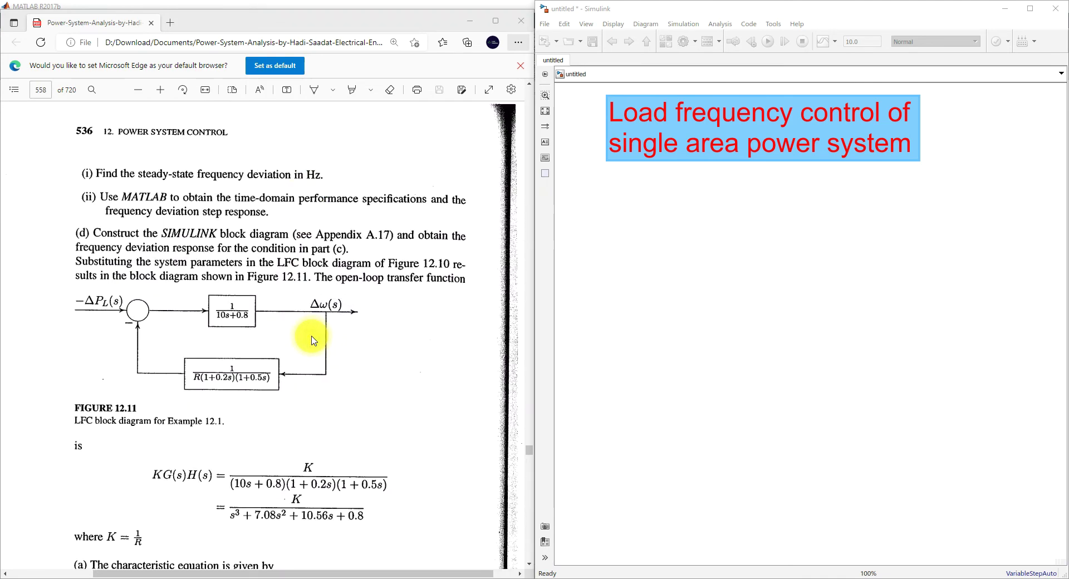
pyautogui.scroll(-20, 312, 341)
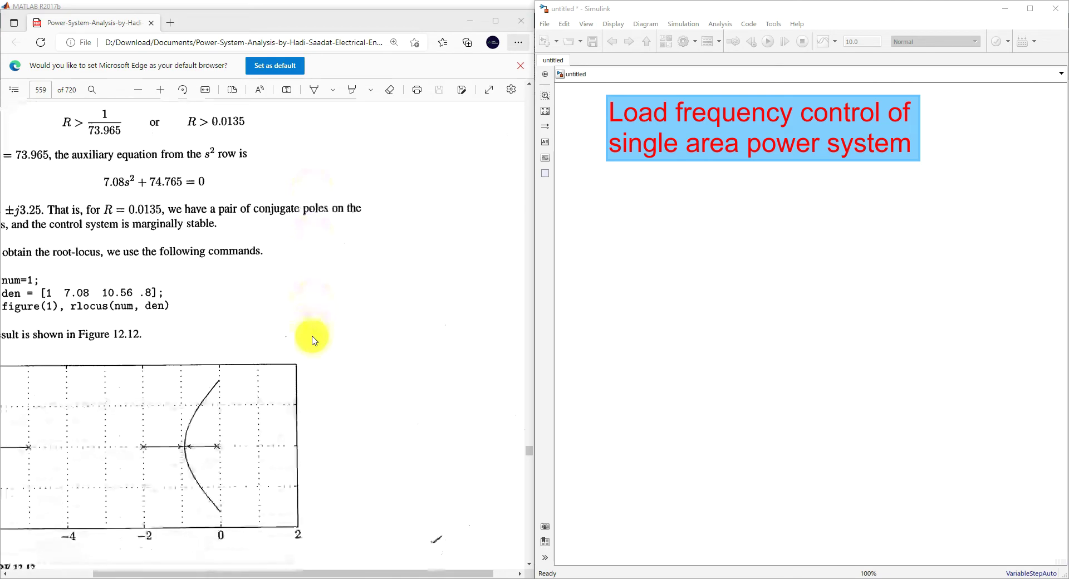
pyautogui.scroll(-20, 313, 340)
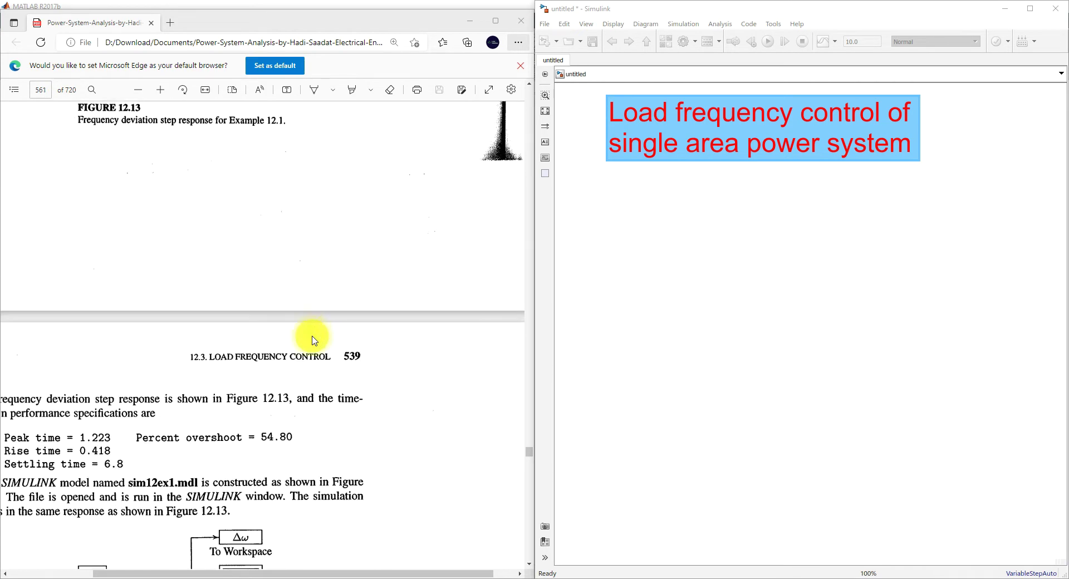
pyautogui.moveTo(261, 575); pyautogui.dragTo(122, 574)
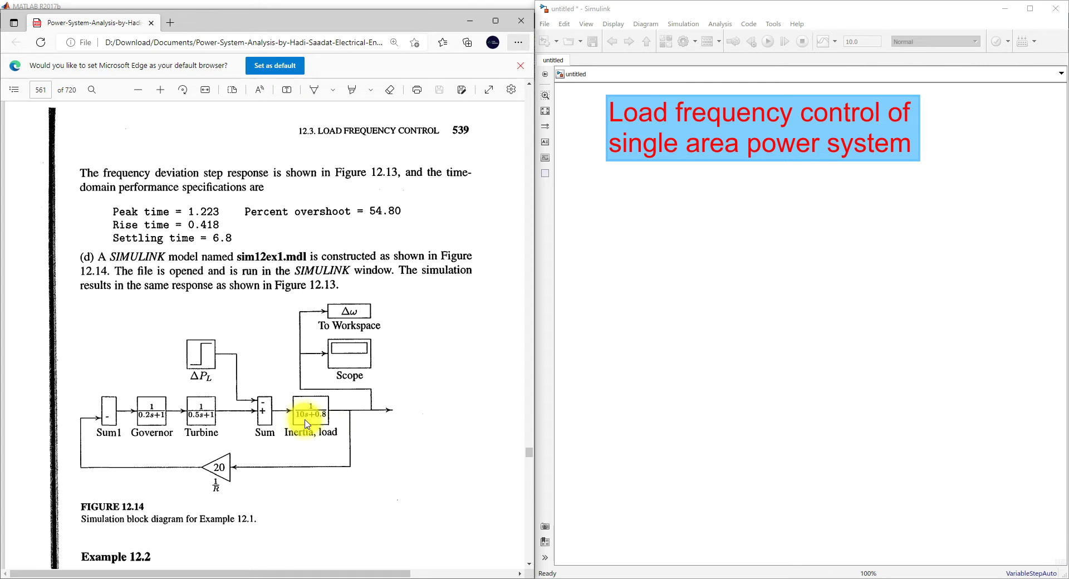
# - Insert a Transfer Fcn block by searching 'transfer' on the canvas
pyautogui.doubleClick(740, 270)
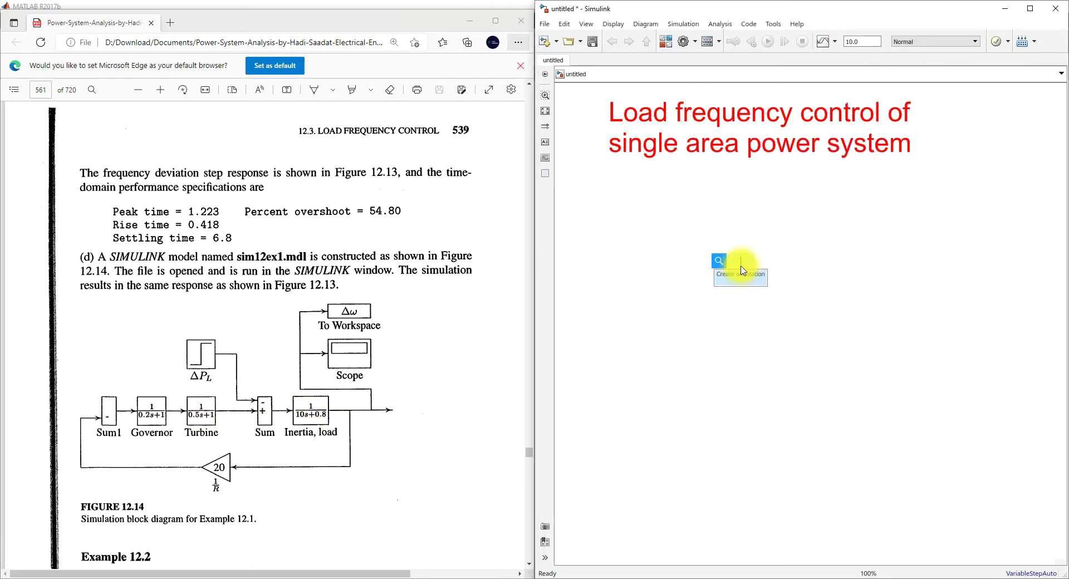
pyautogui.write('transf')
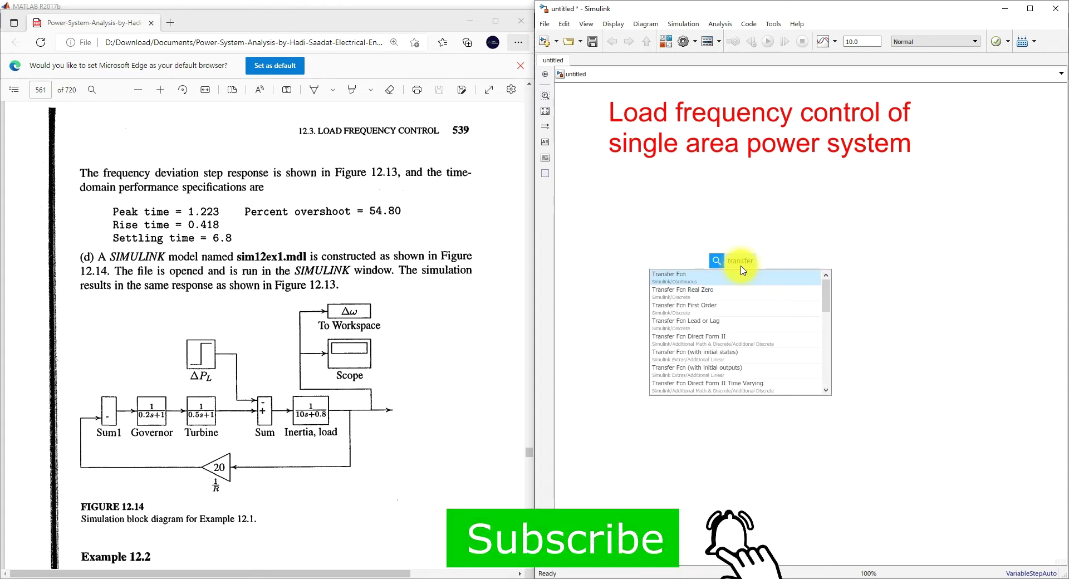
pyautogui.write('er')
pyautogui.click(726, 281)
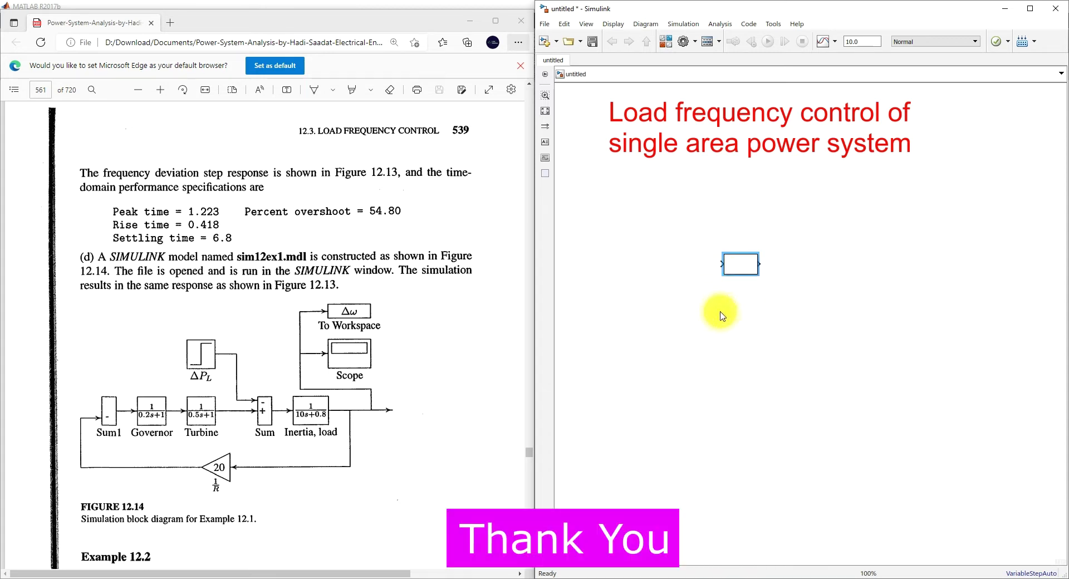
# - Line up the 1/(s+1) blocks in a row, nudging the middle one right
pyautogui.moveTo(749, 265); pyautogui.dragTo(913, 274)
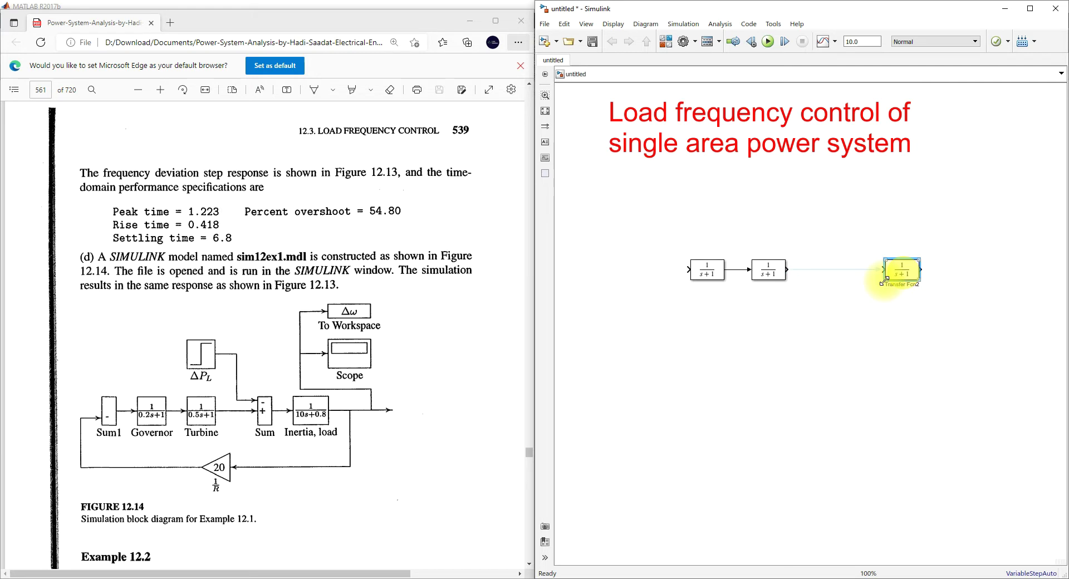
pyautogui.click(771, 274)
pyautogui.moveTo(773, 277); pyautogui.dragTo(786, 277)
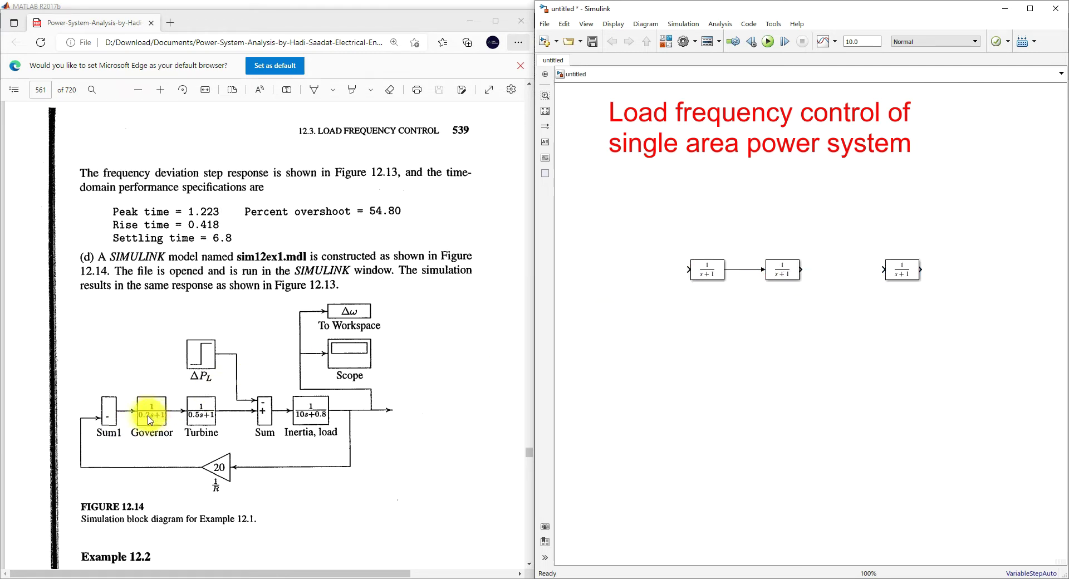
# - Set the first block's denominator to [0.2 1] for 1/(0.2s+1) and widen it
pyautogui.doubleClick(717, 273)
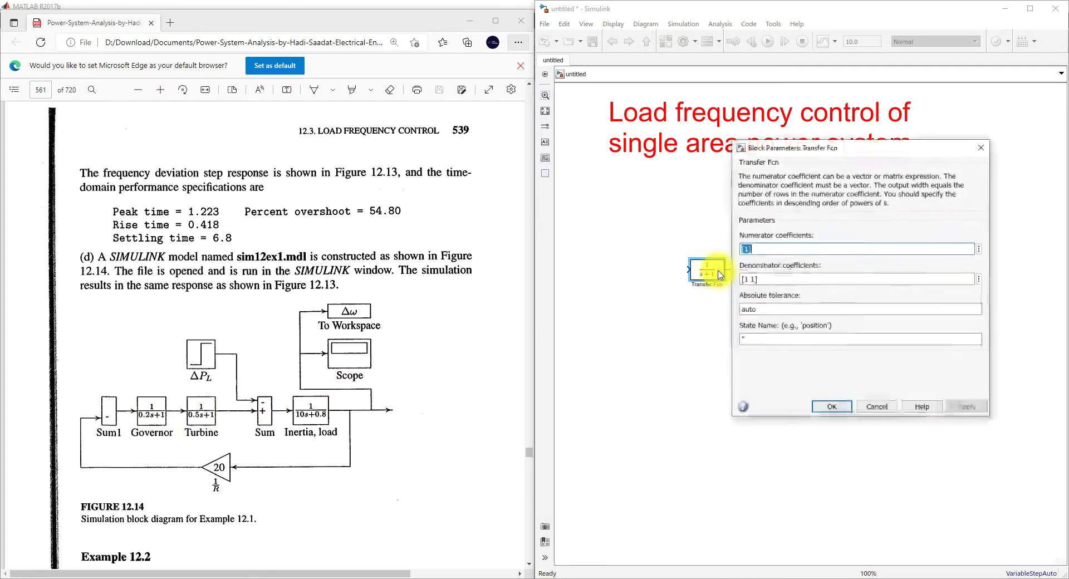
pyautogui.click(751, 249)
pyautogui.moveTo(741, 278); pyautogui.dragTo(764, 278)
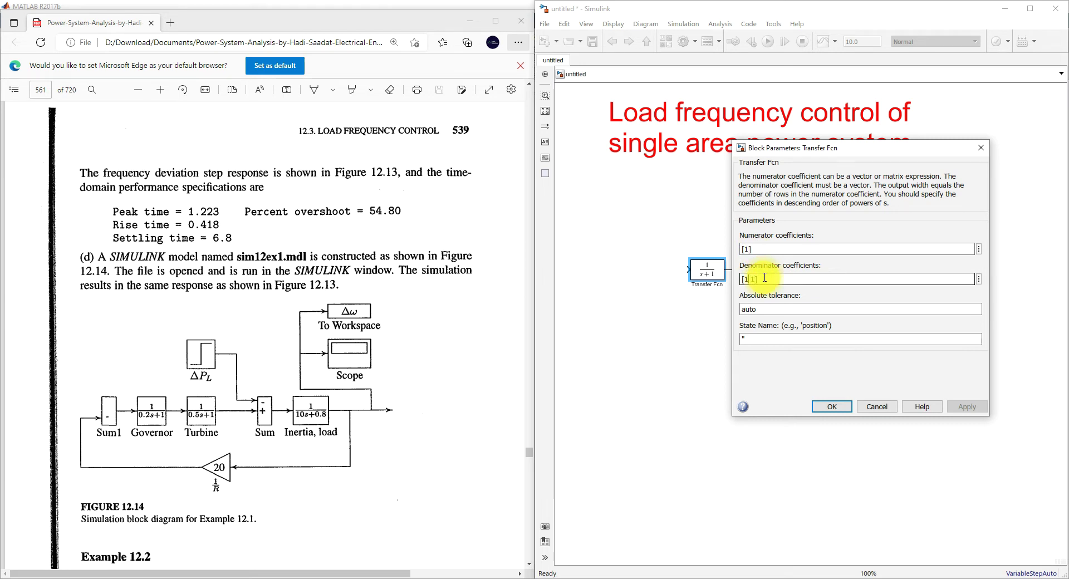
pyautogui.press('BackSpace')
pyautogui.click(968, 410)
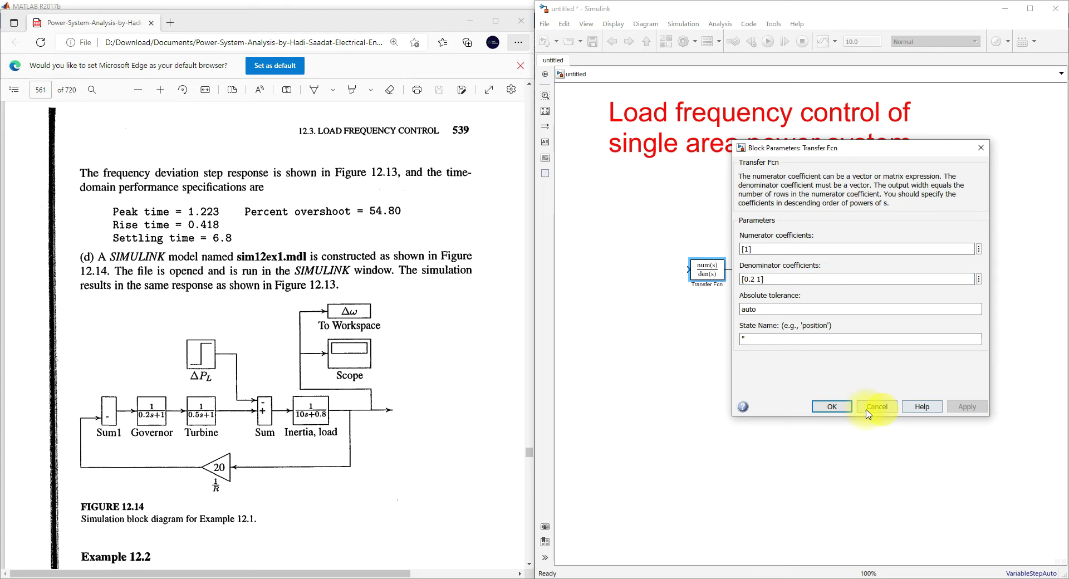
pyautogui.click(832, 406)
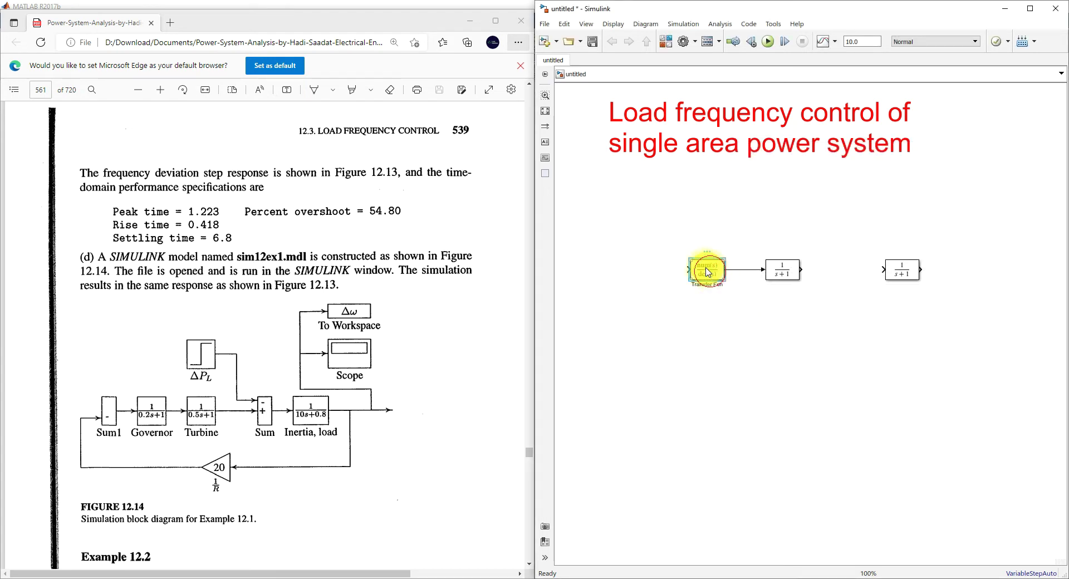
pyautogui.moveTo(690, 259)
pyautogui.mouseDown()
pyautogui.moveTo(659, 257)
pyautogui.moveTo(691, 276)
pyautogui.mouseUp()
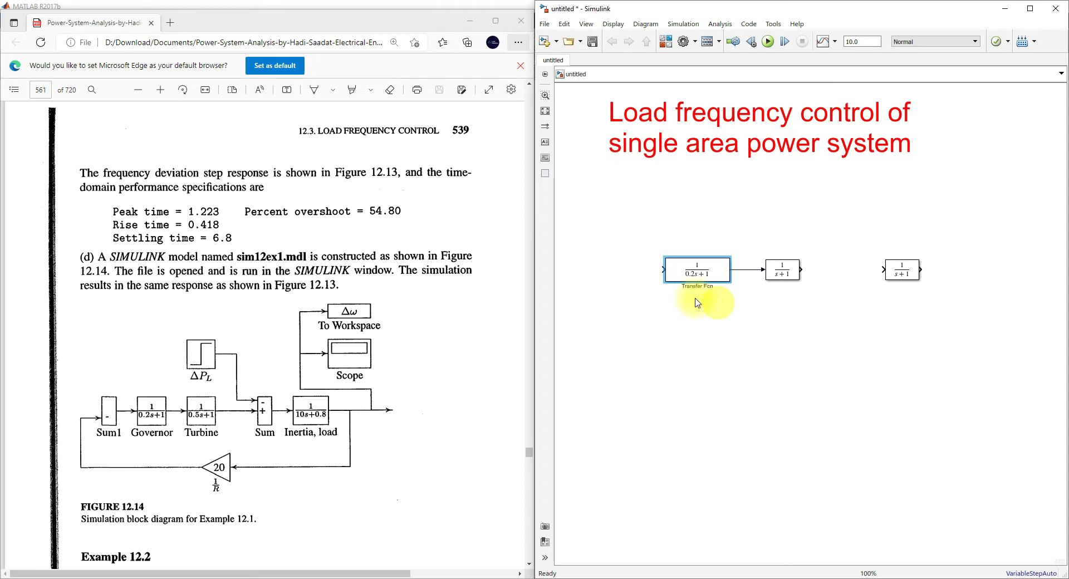
# - Widen the middle block and set its denominator to [0.5 1] for 1/(0.5s+1)
pyautogui.click(777, 270)
pyautogui.moveTo(800, 261); pyautogui.dragTo(824, 258)
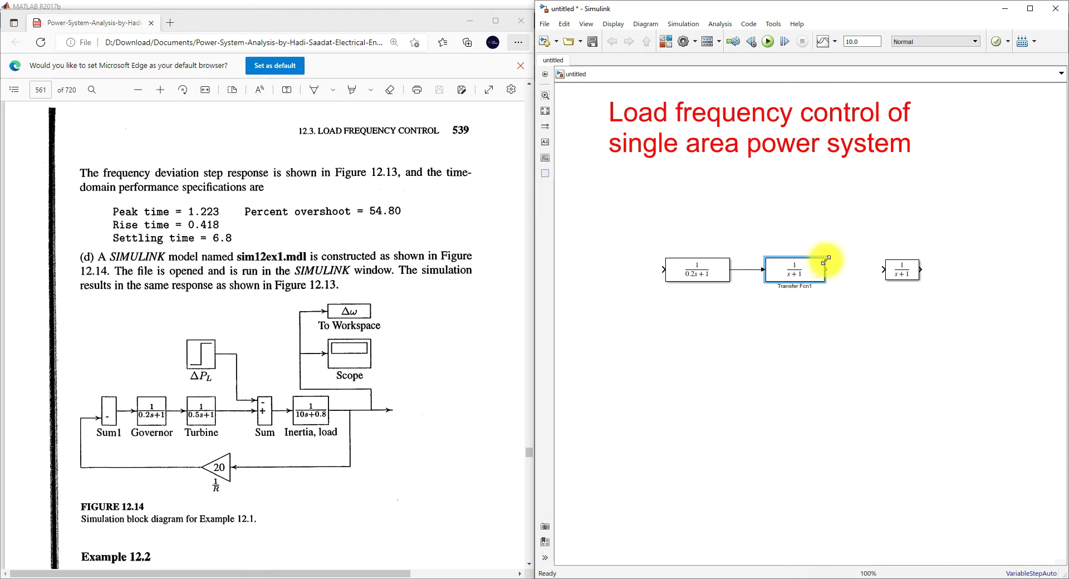
pyautogui.doubleClick(795, 271)
pyautogui.press('Tab')
pyautogui.press('Delete')
pyautogui.press('Delete')
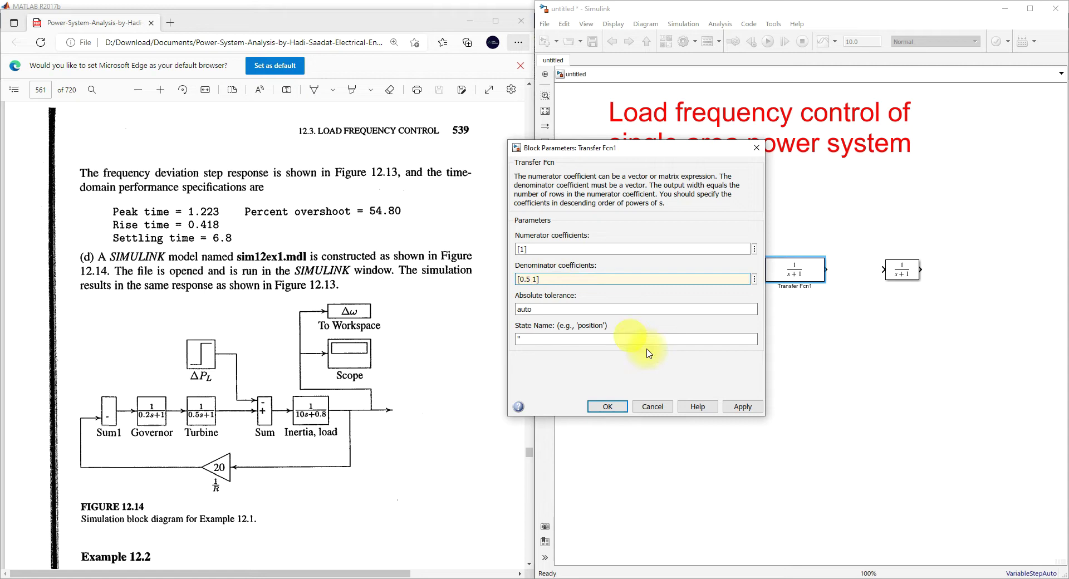
pyautogui.click(743, 407)
pyautogui.click(609, 408)
pyautogui.moveTo(730, 270); pyautogui.dragTo(802, 284)
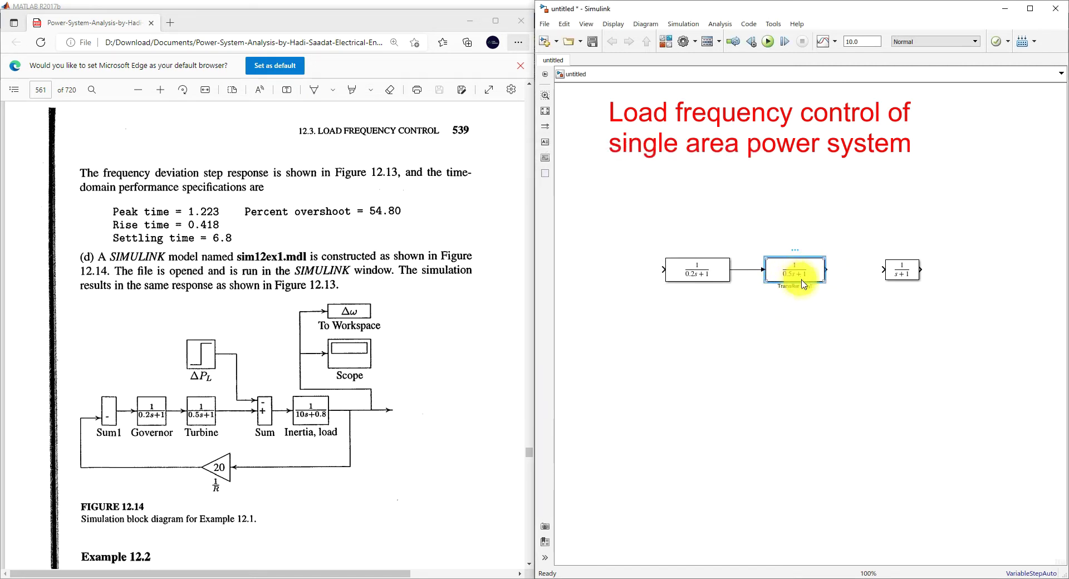
# - Widen the third block and set its denominator to [10 0.8] for 1/(10s+0.8)
pyautogui.click(910, 265)
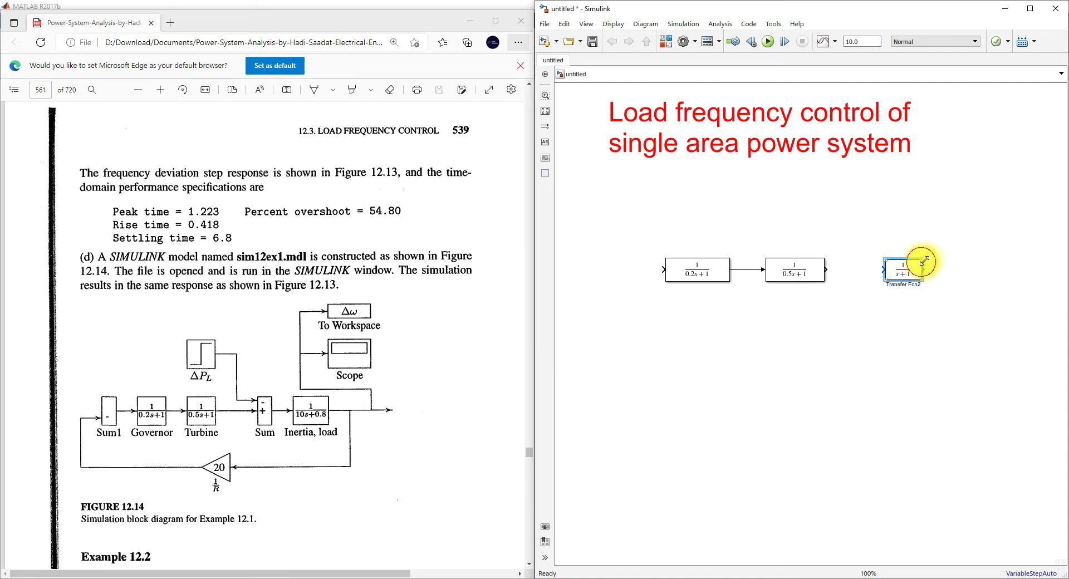
pyautogui.moveTo(923, 260); pyautogui.dragTo(949, 259)
pyautogui.click(919, 277)
pyautogui.doubleClick(920, 276)
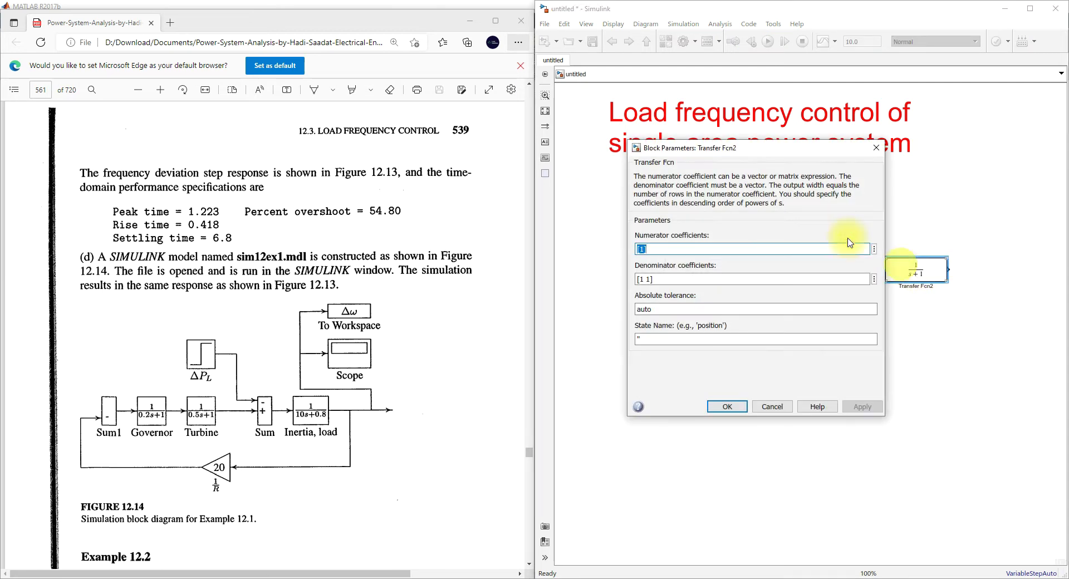
pyautogui.moveTo(704, 154); pyautogui.dragTo(556, 66)
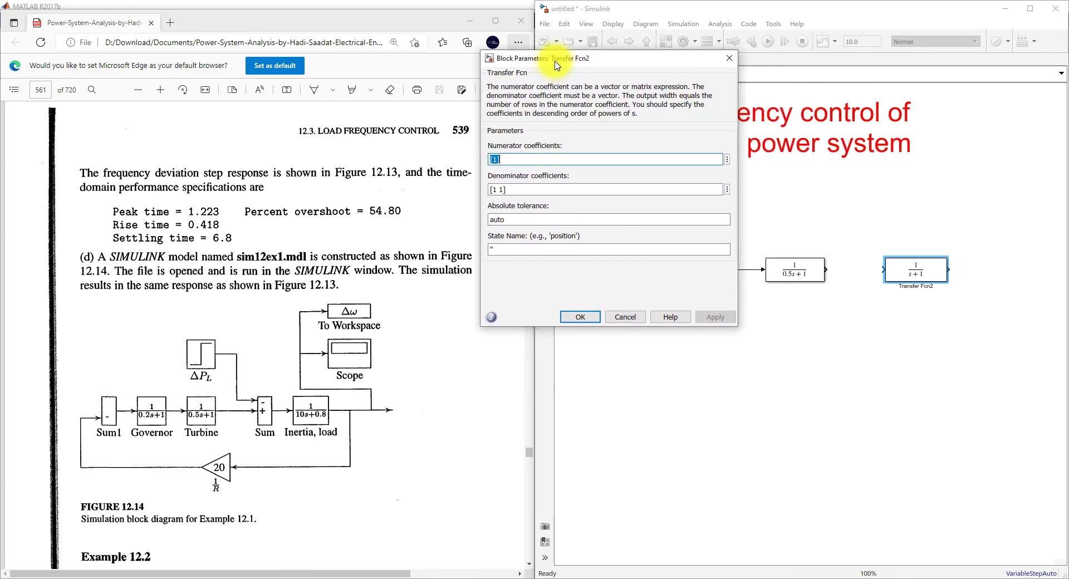
pyautogui.tripleClick(516, 190)
pyautogui.click(517, 191)
pyautogui.write('.8')
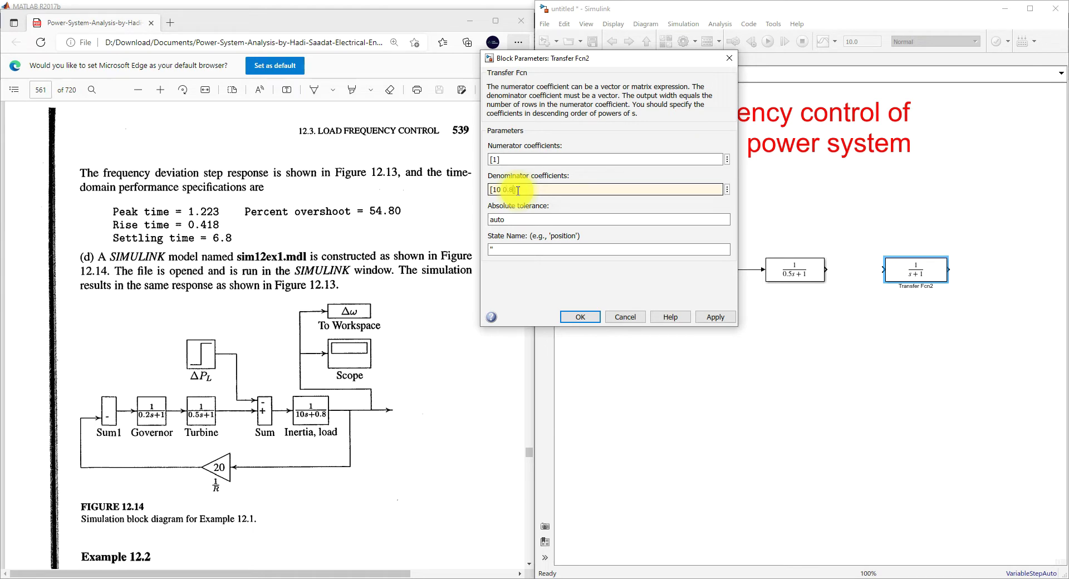
pyautogui.click(715, 317)
pyautogui.click(580, 317)
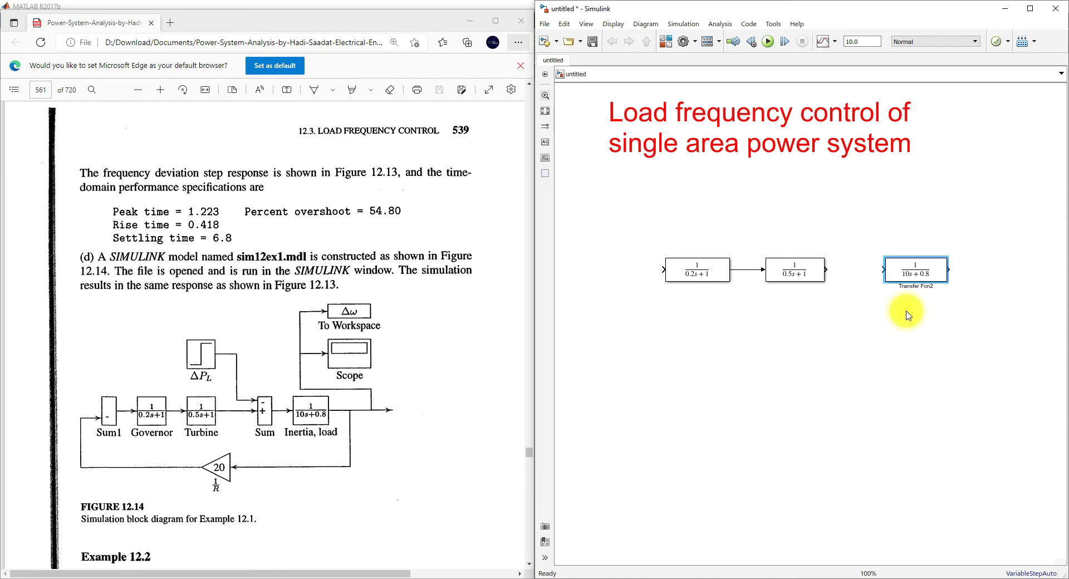
# - Insert a Sum block and set its icon shape to rectangular
pyautogui.doubleClick(810, 359)
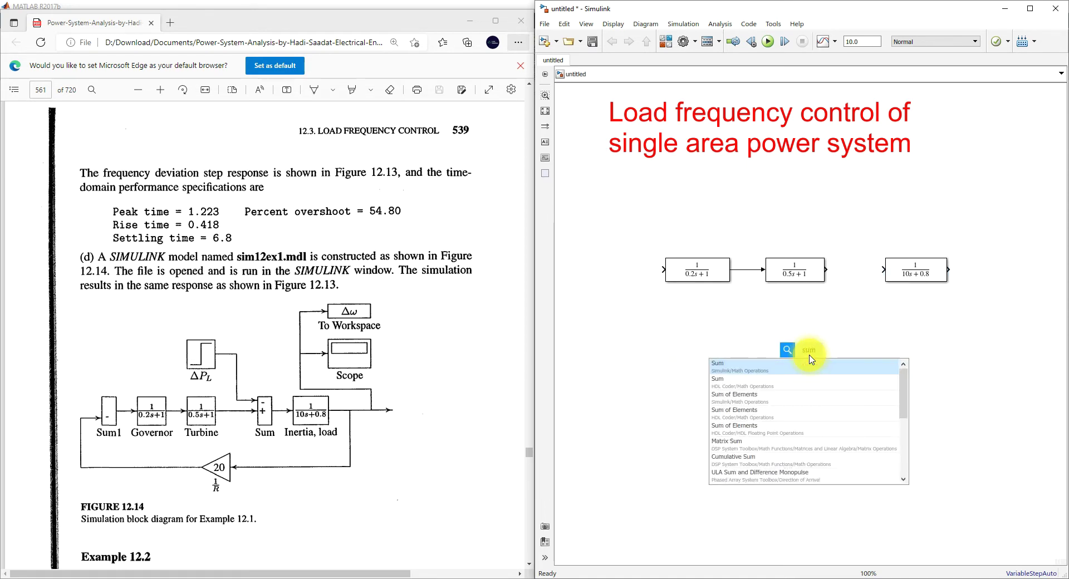
pyautogui.click(799, 367)
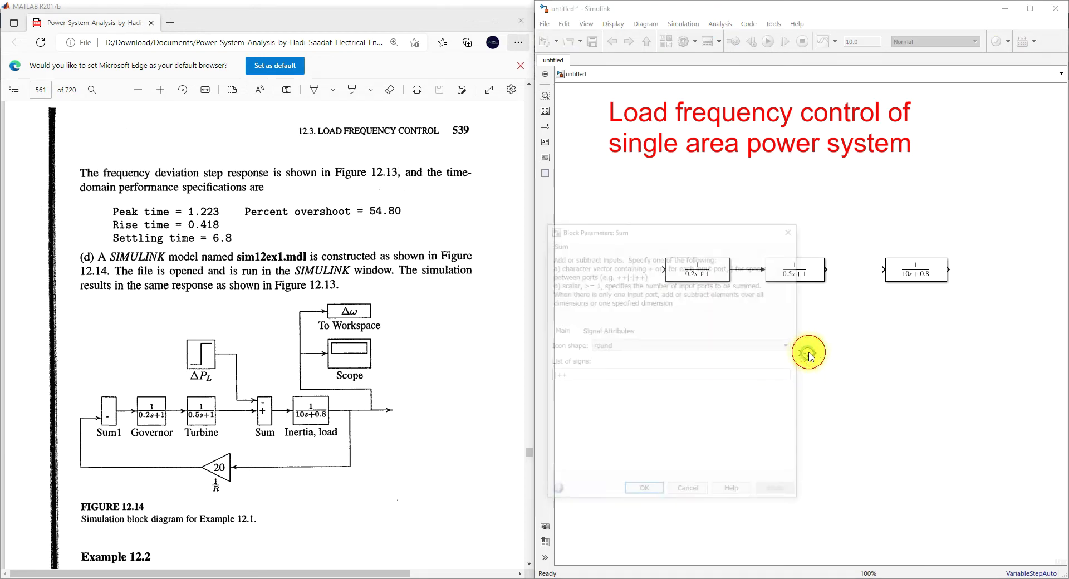
pyautogui.doubleClick(806, 353)
pyautogui.click(612, 346)
pyautogui.click(610, 356)
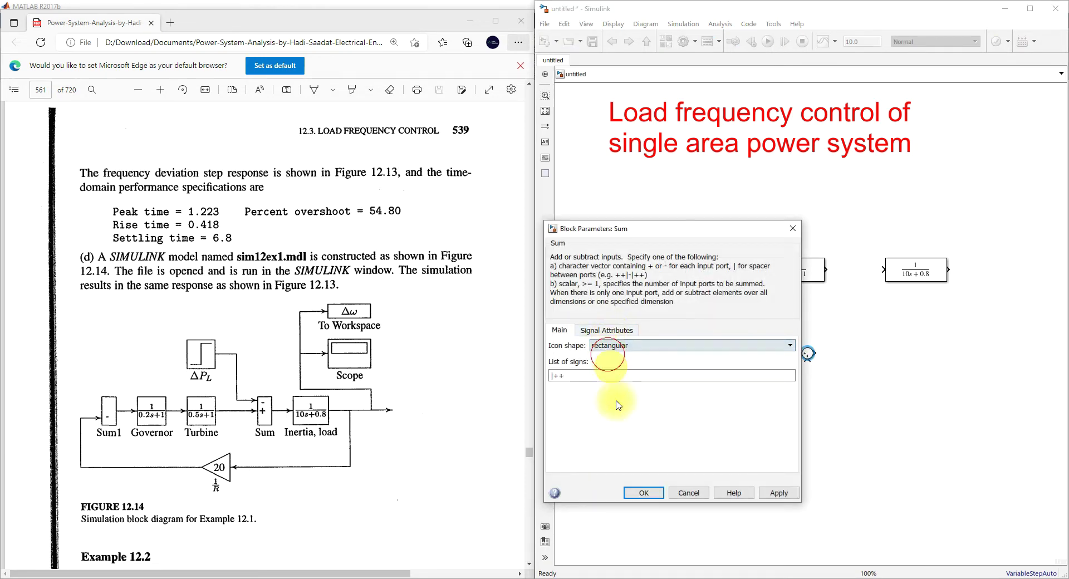
pyautogui.click(642, 492)
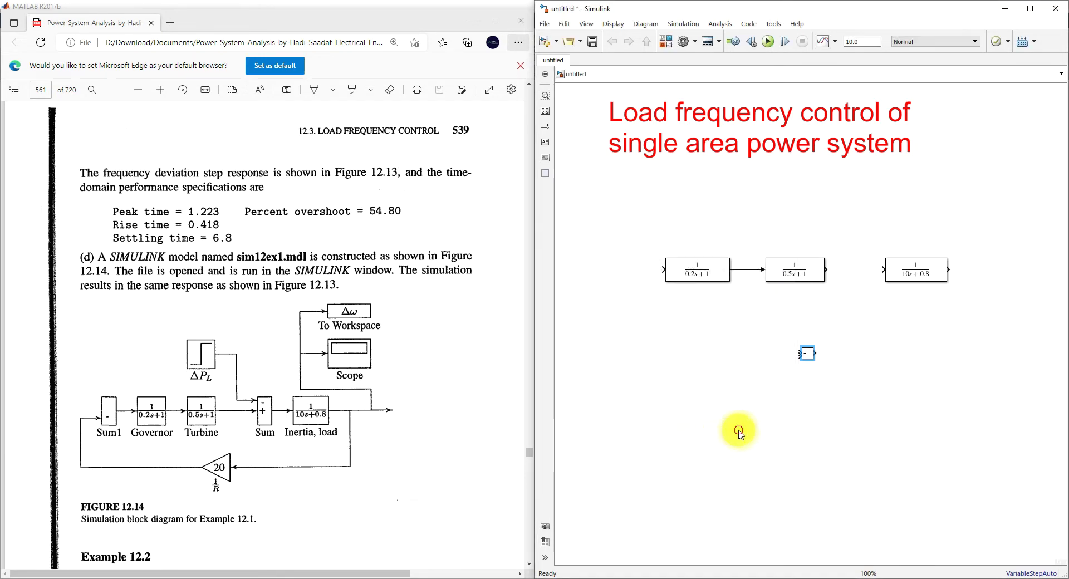
pyautogui.doubleClick(807, 354)
pyautogui.press('Return')
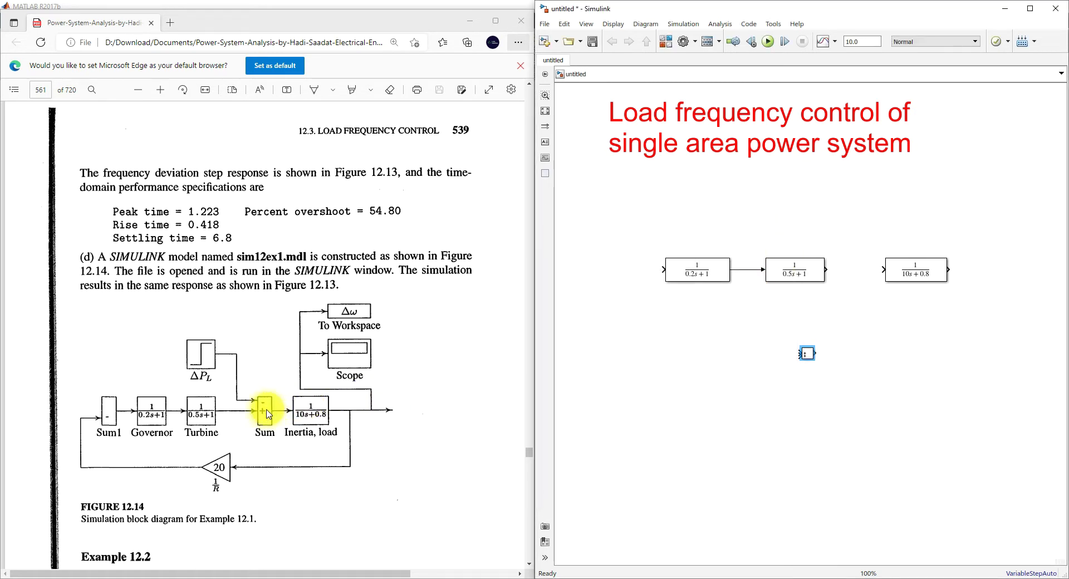
# - Give the Sum signs -+ and place it between the 0.5s+1 and 10s+0.8 blocks
pyautogui.doubleClick(808, 359)
pyautogui.click(807, 355)
pyautogui.doubleClick(807, 354)
pyautogui.write('-+')
pyautogui.press('Return')
pyautogui.moveTo(807, 357); pyautogui.dragTo(884, 261)
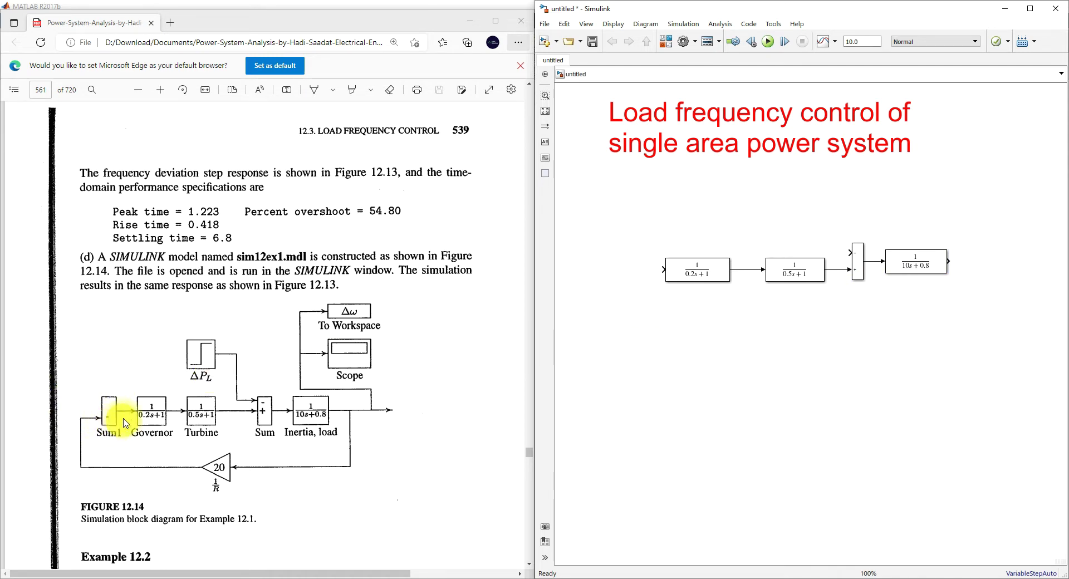
# - Copy the sum as Sum1 before 0.2s+1 with a single - sign
pyautogui.moveTo(857, 274); pyautogui.dragTo(663, 270)
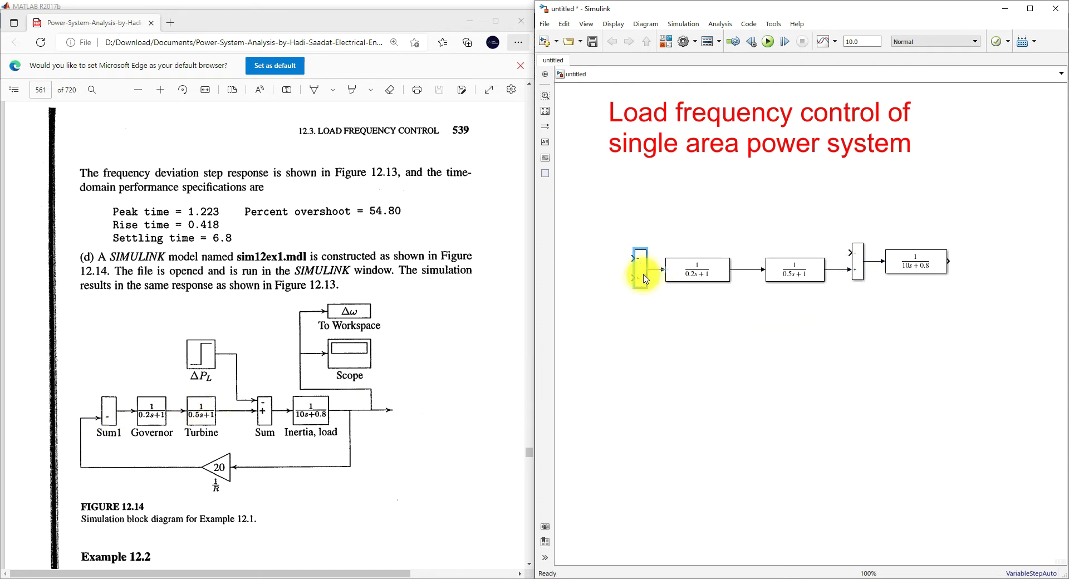
pyautogui.doubleClick(643, 277)
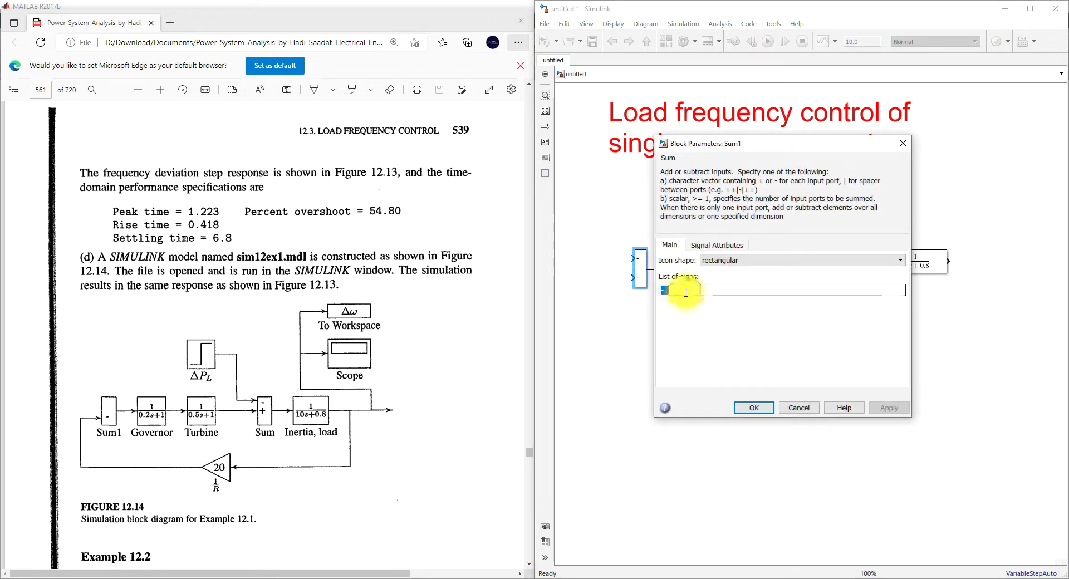
pyautogui.write('-')
pyautogui.press('Return')
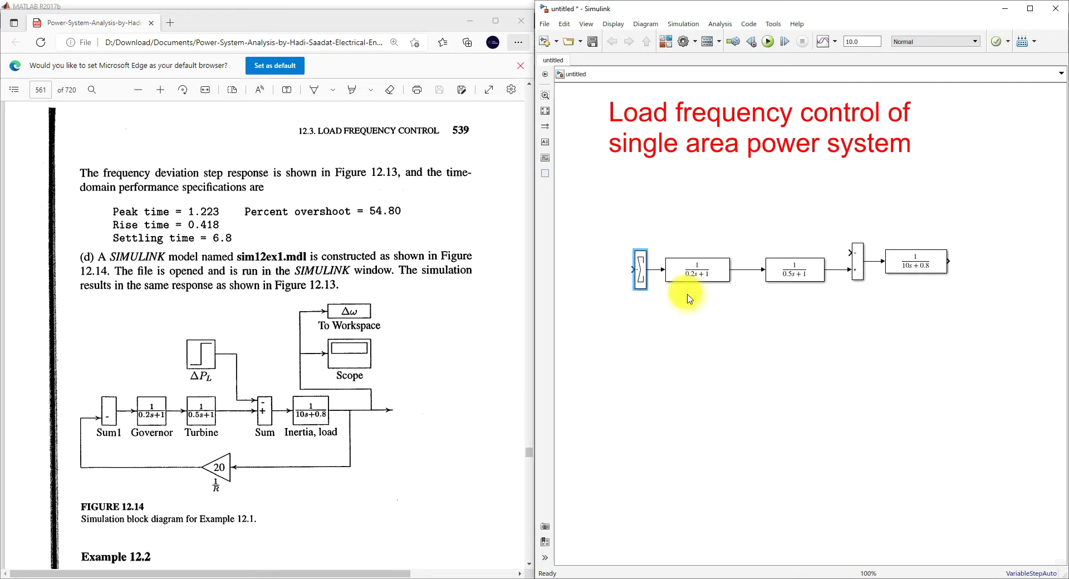
pyautogui.click(955, 266)
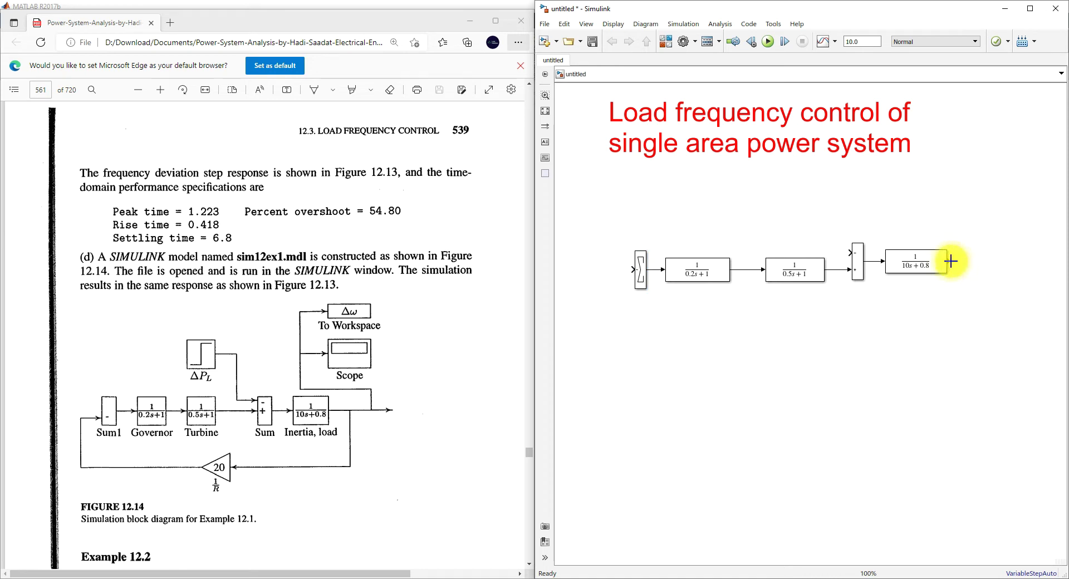
# - Insert a rotated Gain block and wire the 10s+0.8 output into it
pyautogui.doubleClick(785, 375)
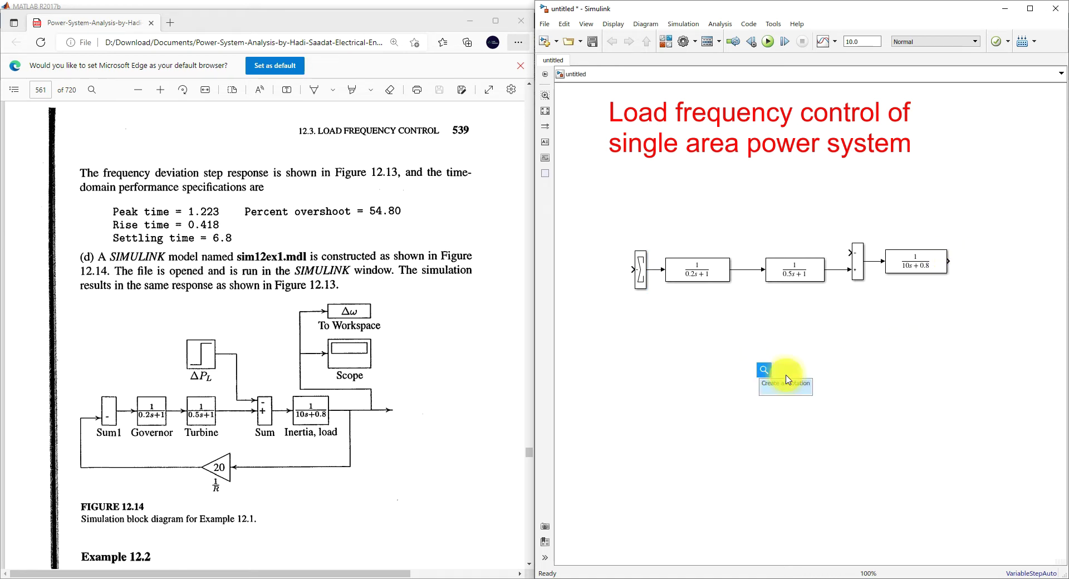
pyautogui.write('gain')
pyautogui.click(778, 390)
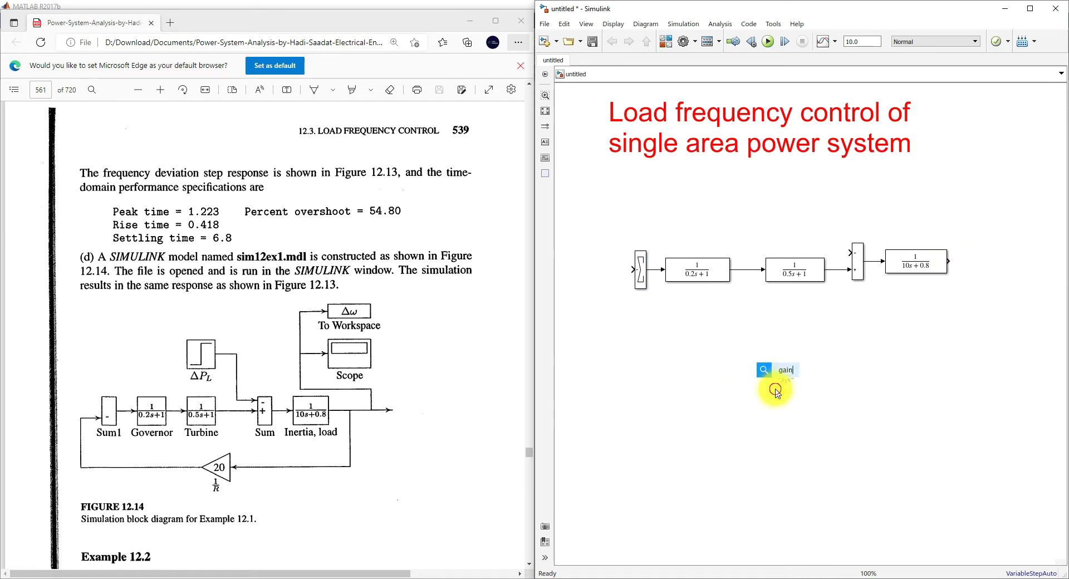
pyautogui.hotkey('ctrl', 'r')
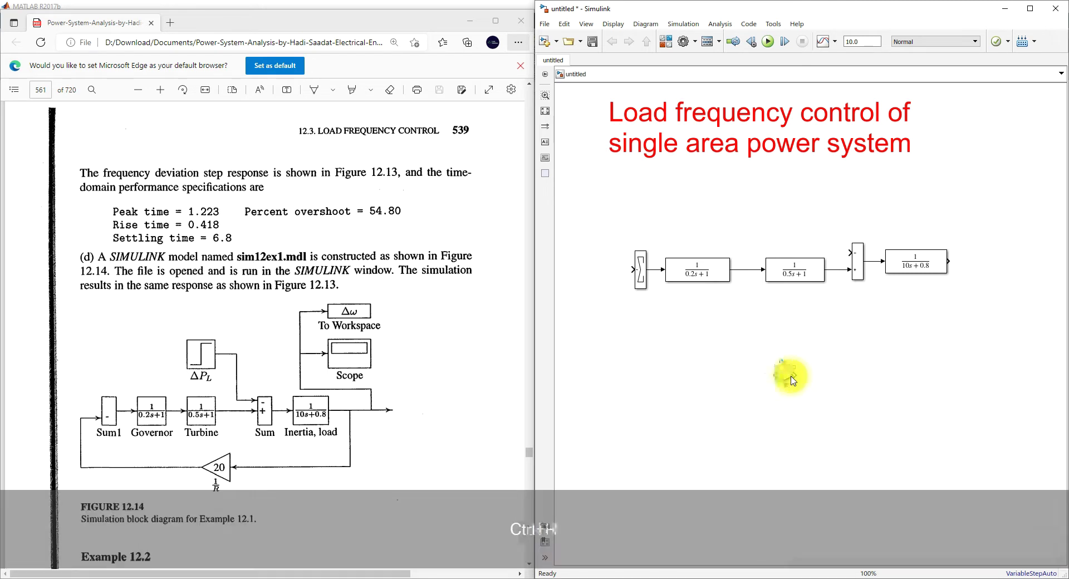
pyautogui.moveTo(793, 375); pyautogui.dragTo(949, 259)
# - Set the gain to 20 and wire its output back into Sum1
pyautogui.doubleClick(785, 379)
pyautogui.write('20')
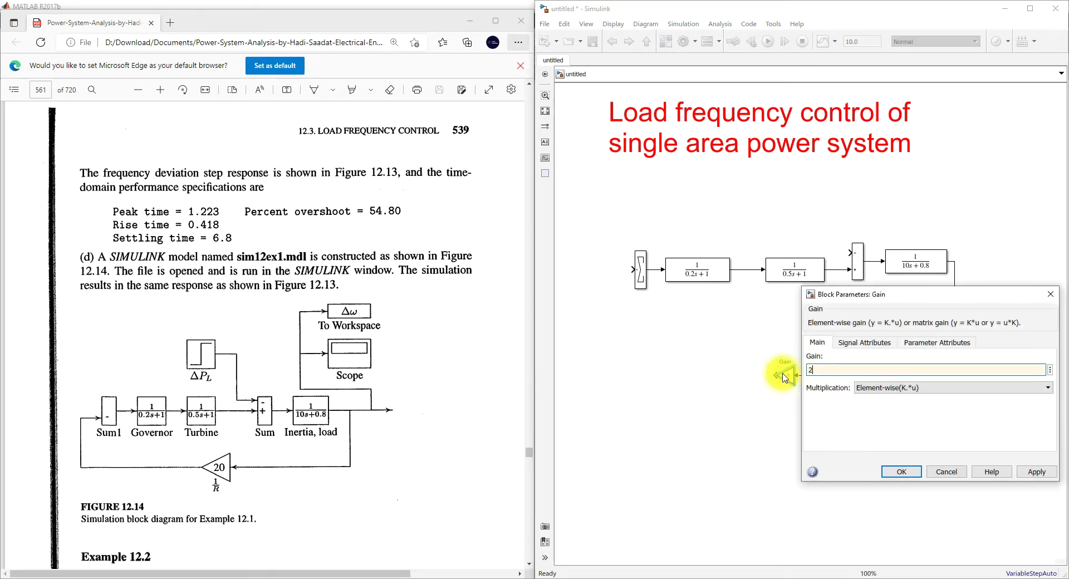
pyautogui.press('Return')
pyautogui.click(768, 378)
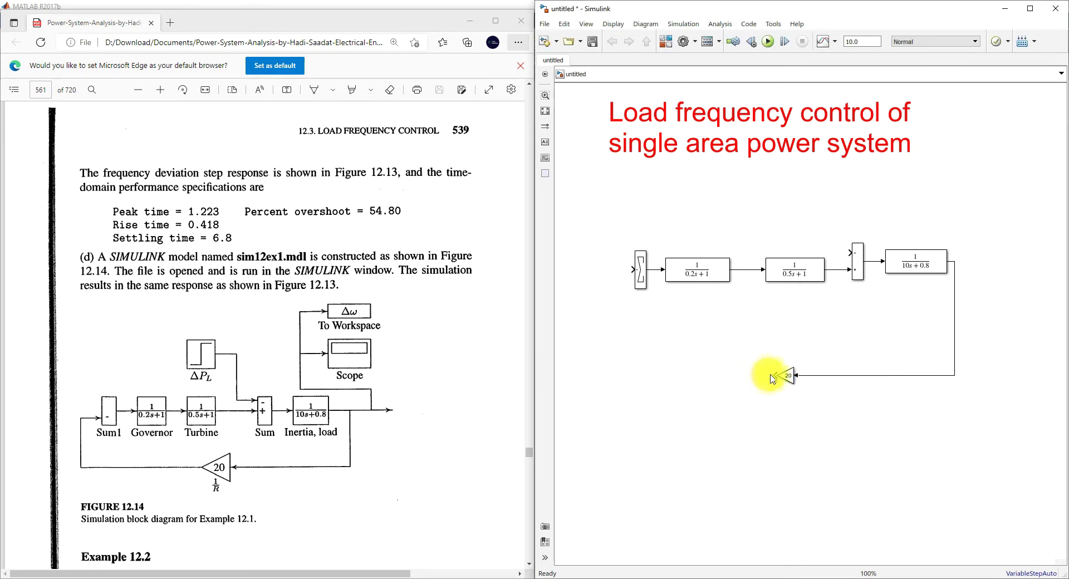
pyautogui.moveTo(765, 373); pyautogui.dragTo(632, 270)
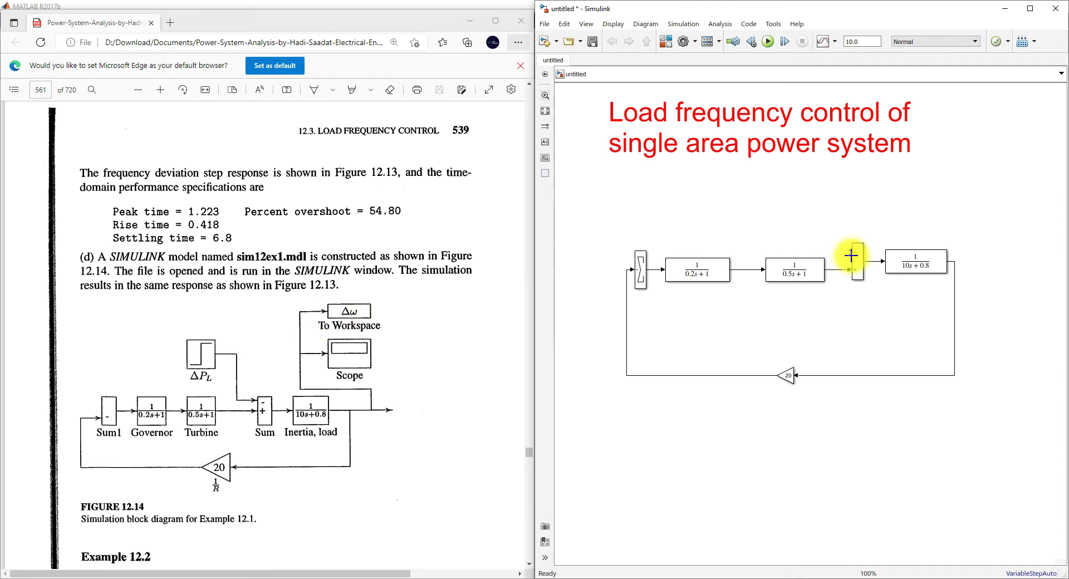
pyautogui.scroll(10, 421, 281)
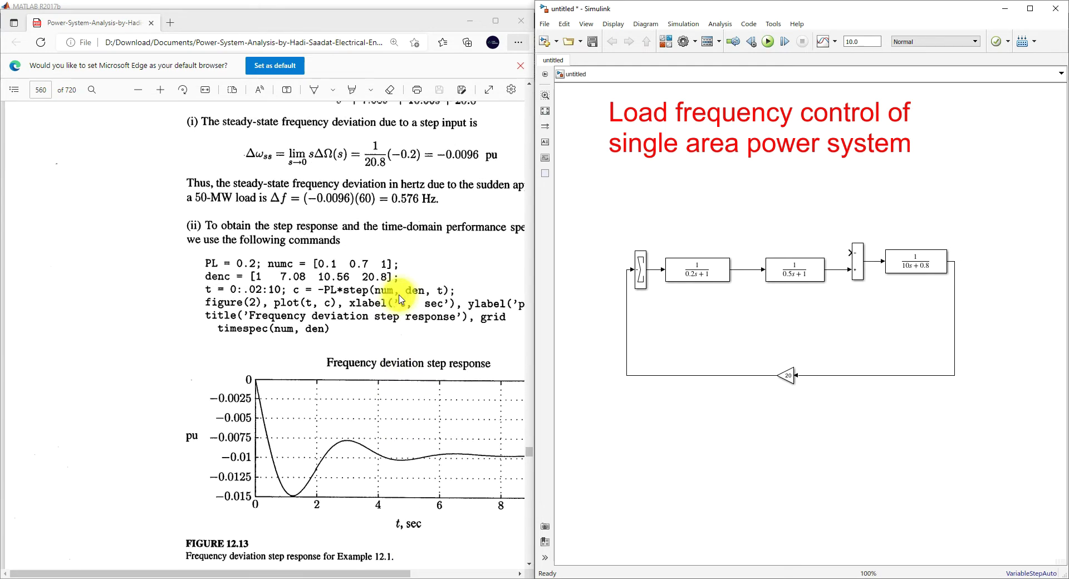
pyautogui.scroll(15, 399, 299)
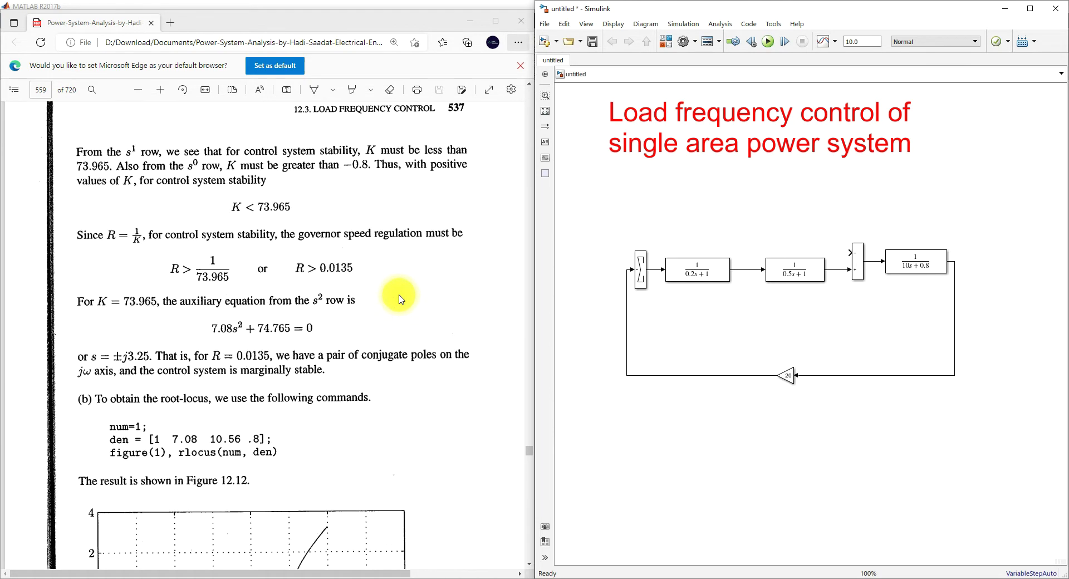
pyautogui.scroll(15, 399, 299)
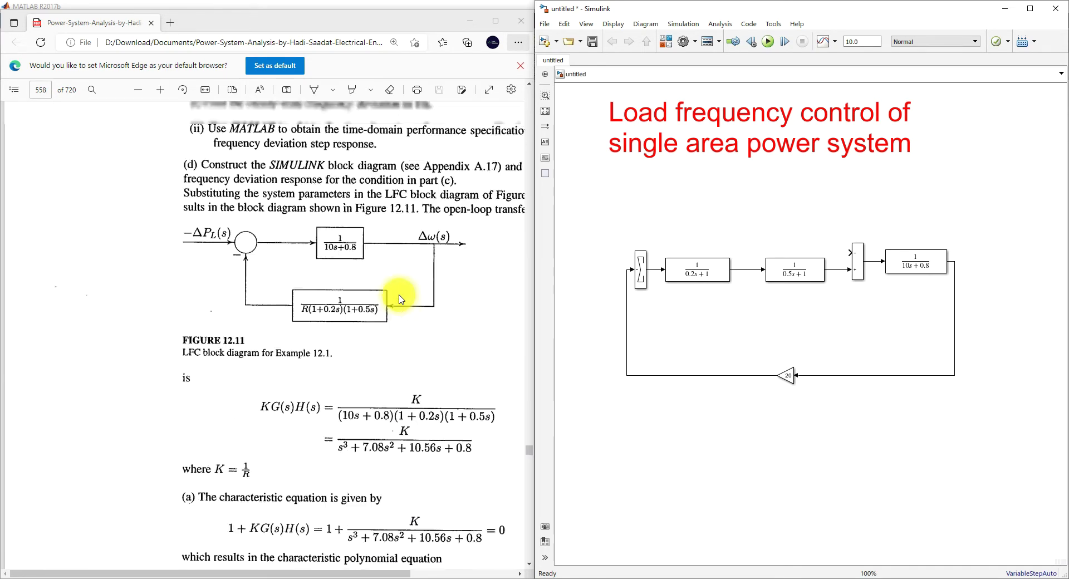
pyautogui.scroll(-15, 398, 299)
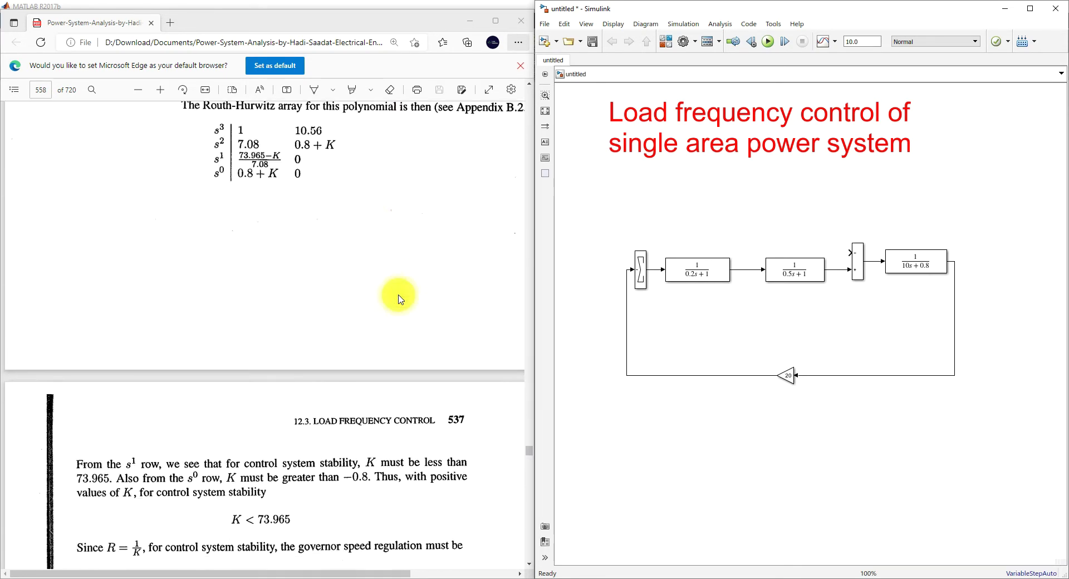
pyautogui.scroll(-10, 398, 299)
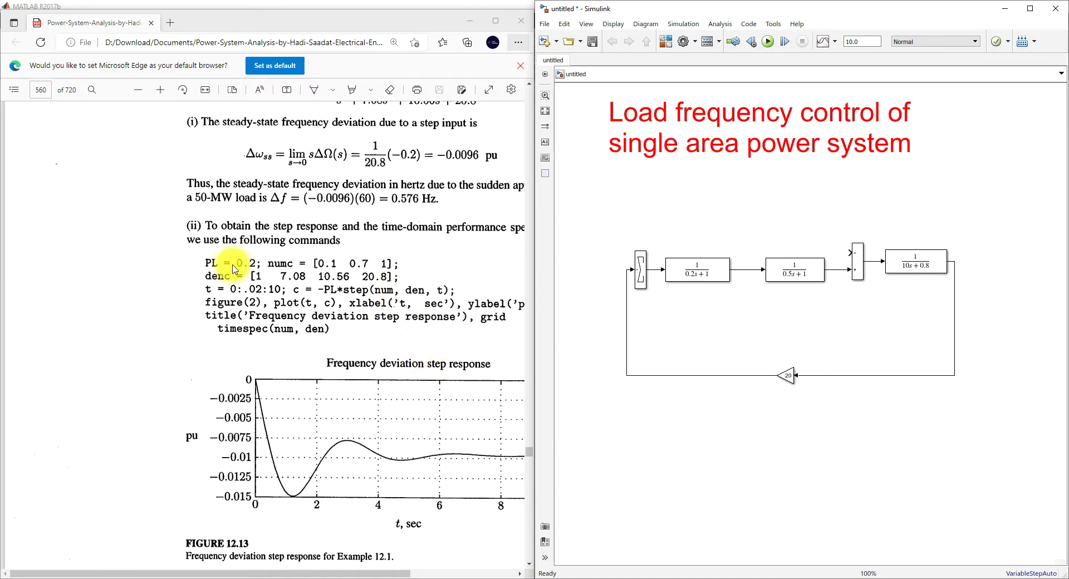
pyautogui.scroll(-8, 345, 310)
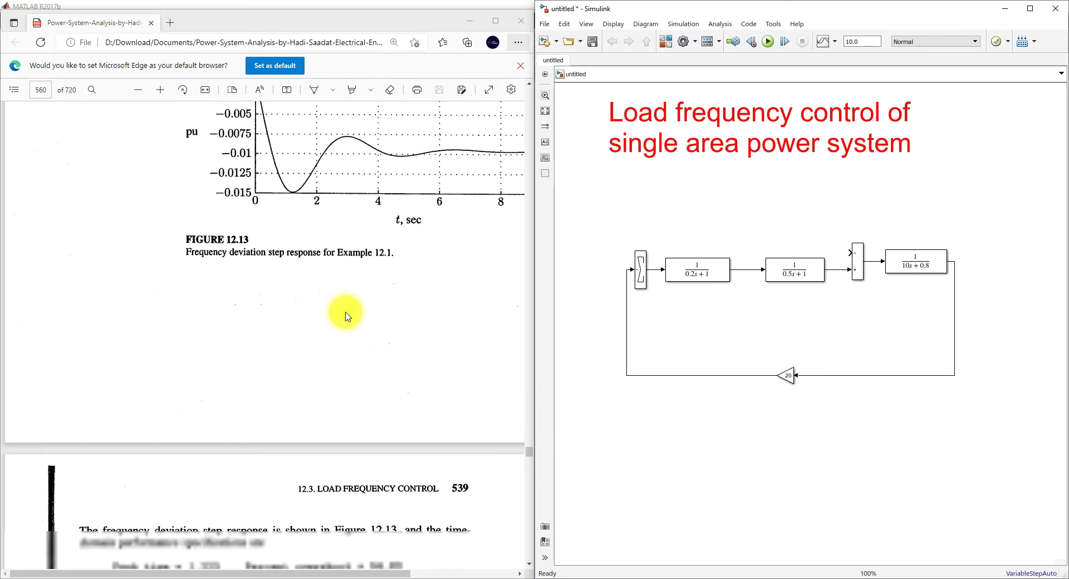
pyautogui.scroll(-3, 346, 317)
# - Insert a Step block and wire it into the sum's upper input
pyautogui.doubleClick(779, 213)
pyautogui.write('step')
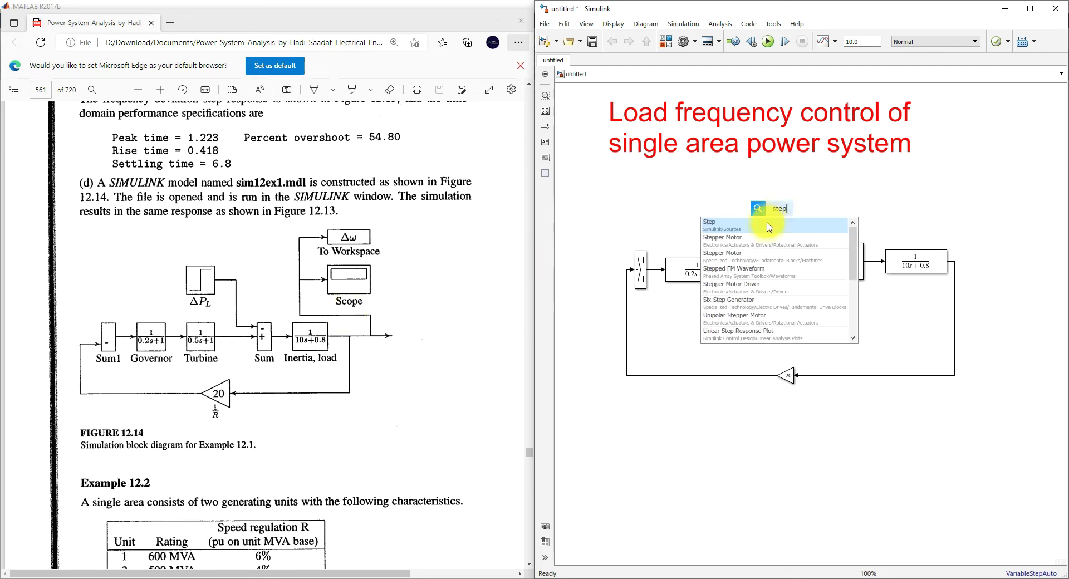
pyautogui.click(768, 226)
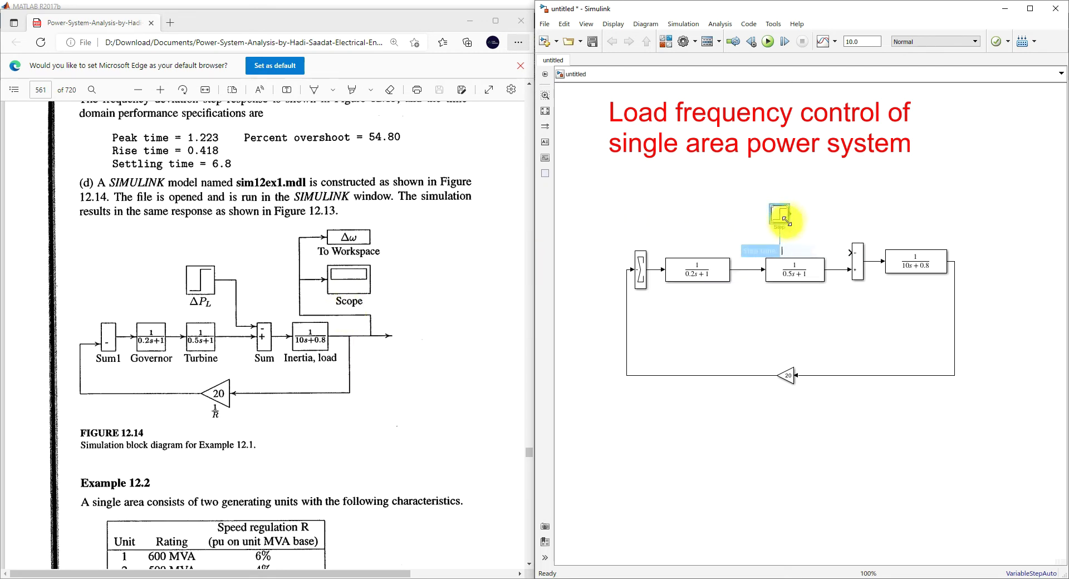
pyautogui.moveTo(791, 214); pyautogui.dragTo(850, 254)
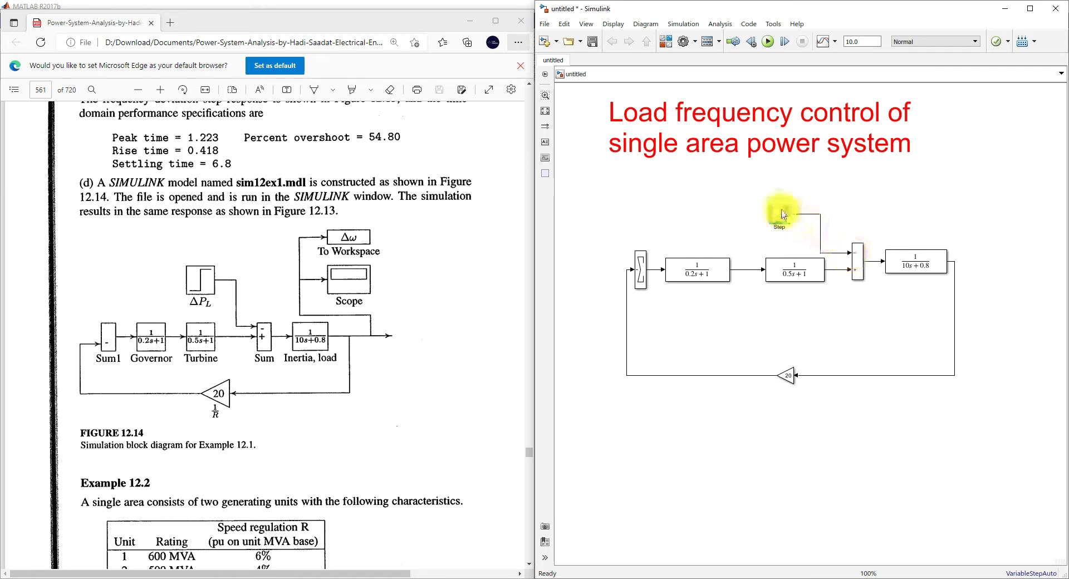
# - Set the Step's initial and final values to 0.2 and tidy its output wire
pyautogui.doubleClick(780, 215)
pyautogui.doubleClick(826, 212)
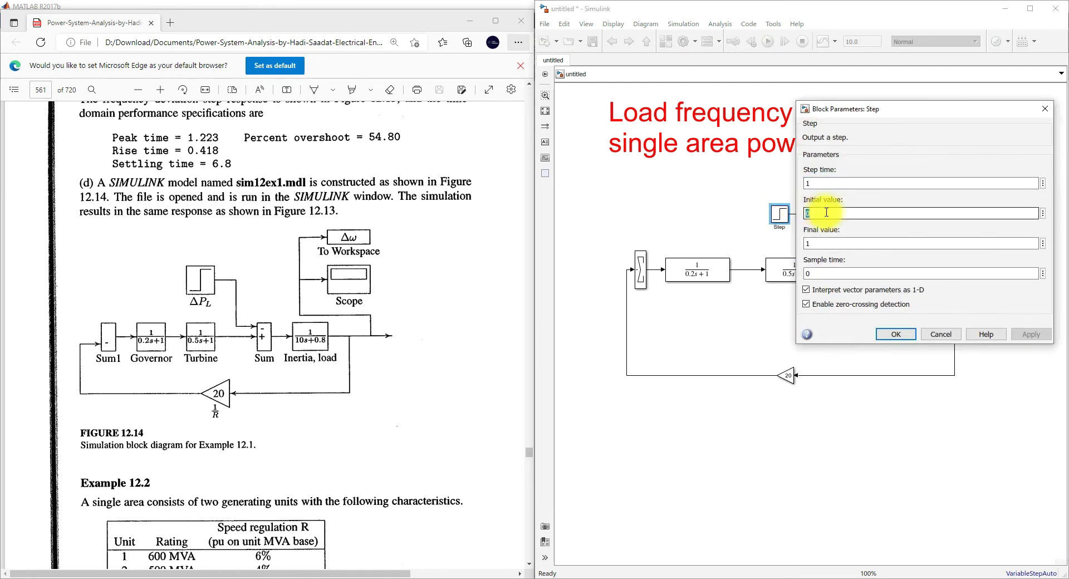
pyautogui.write('0.2')
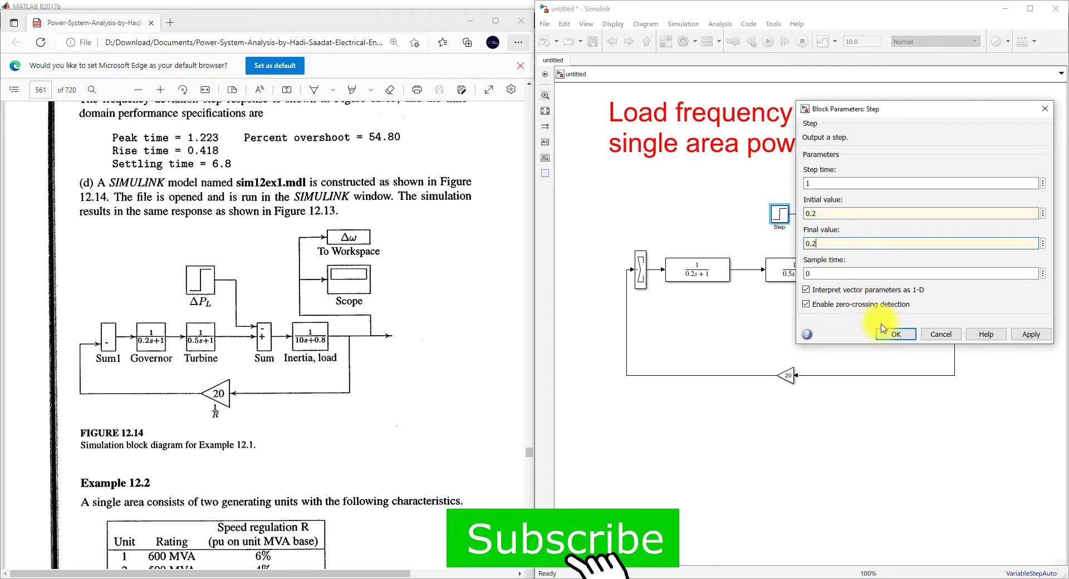
pyautogui.click(895, 334)
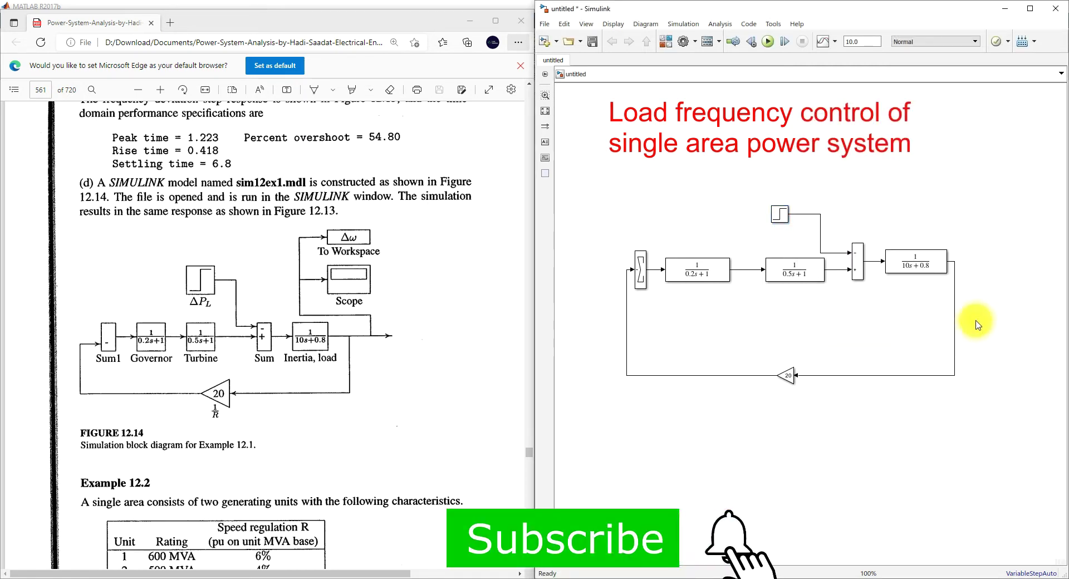
pyautogui.moveTo(954, 312); pyautogui.dragTo(971, 310)
pyautogui.click(933, 317)
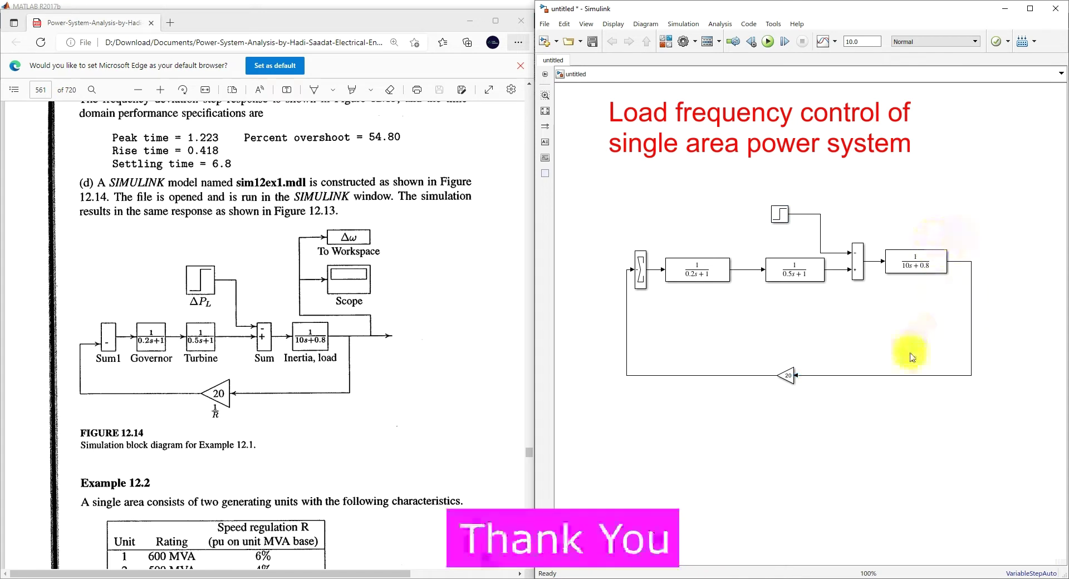
# - Connect a Scope to the 1/(10s+0.8) output and open its empty plot window
pyautogui.doubleClick(965, 199)
pyautogui.write('scope')
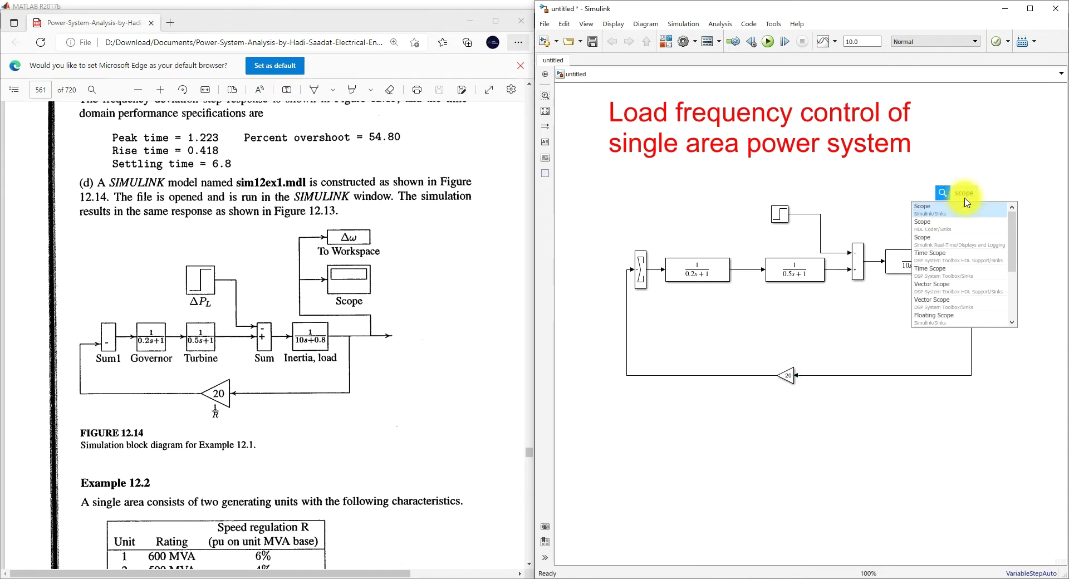
pyautogui.click(966, 203)
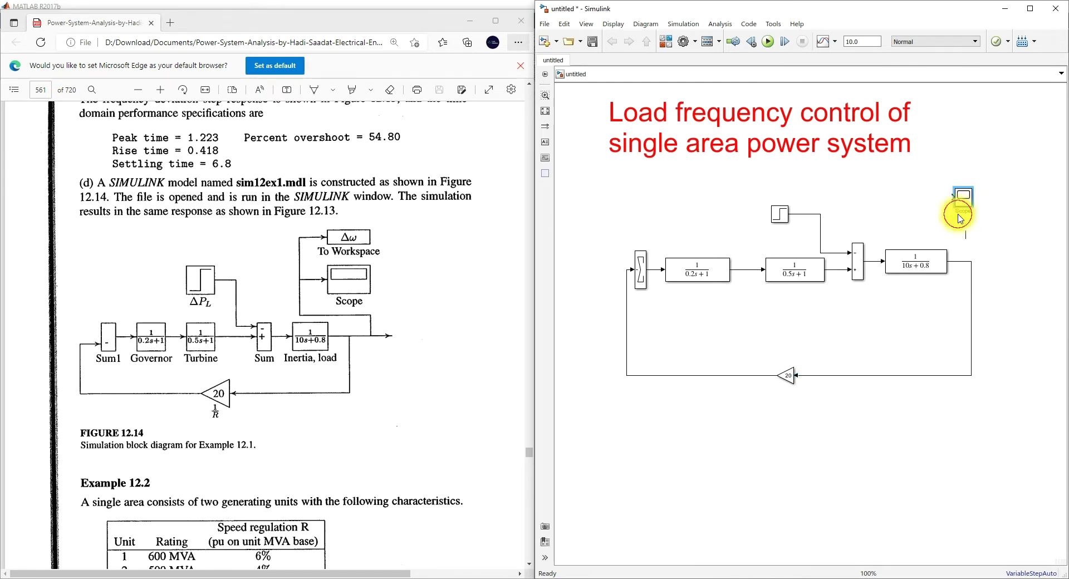
pyautogui.moveTo(966, 201)
pyautogui.mouseDown()
pyautogui.moveTo(1030, 196)
pyautogui.moveTo(1010, 258)
pyautogui.moveTo(966, 256)
pyautogui.moveTo(1014, 266)
pyautogui.mouseUp()
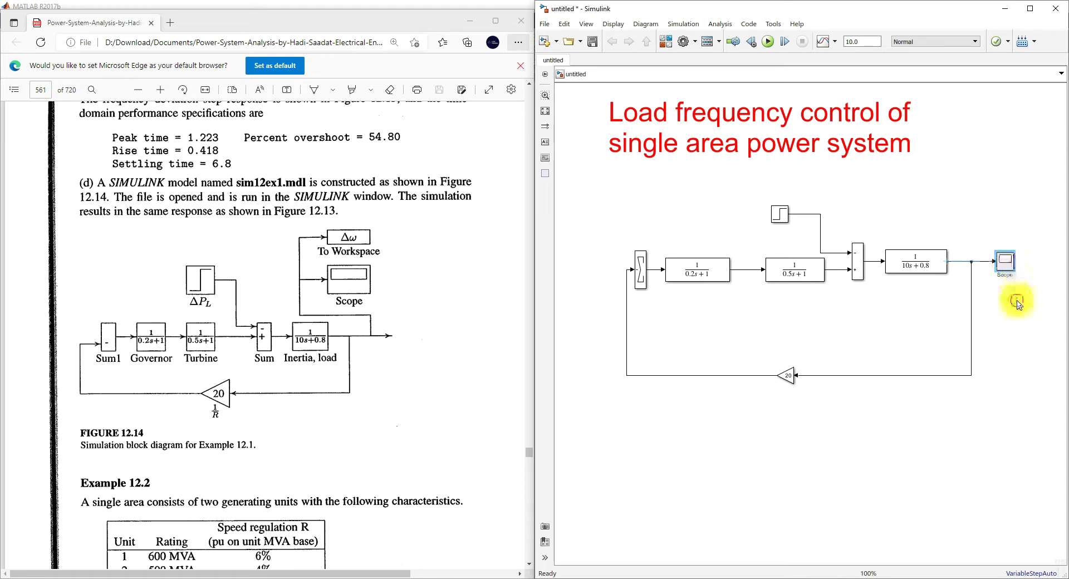
pyautogui.doubleClick(1008, 266)
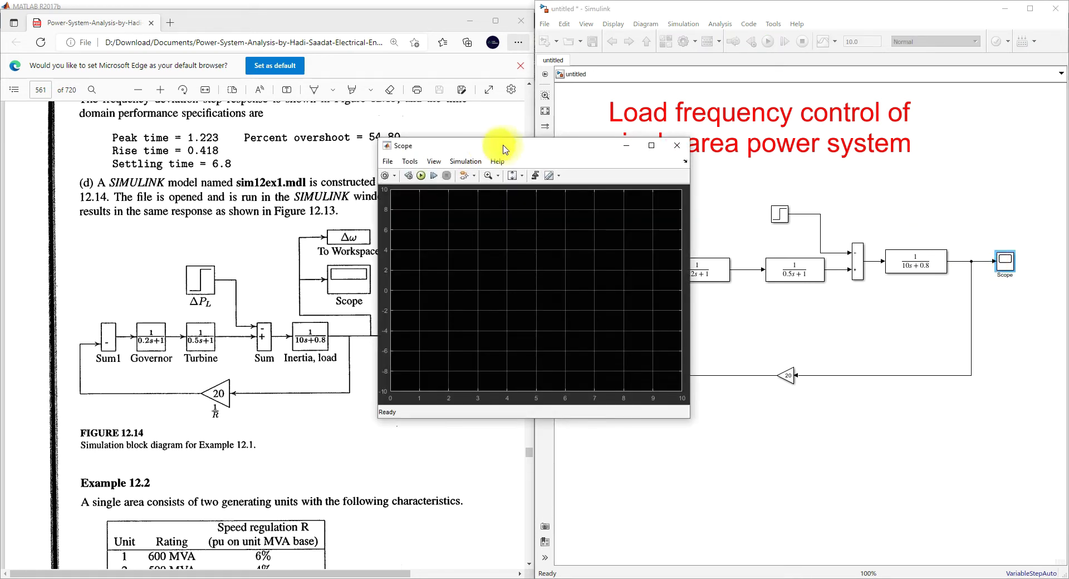
pyautogui.click(748, 315)
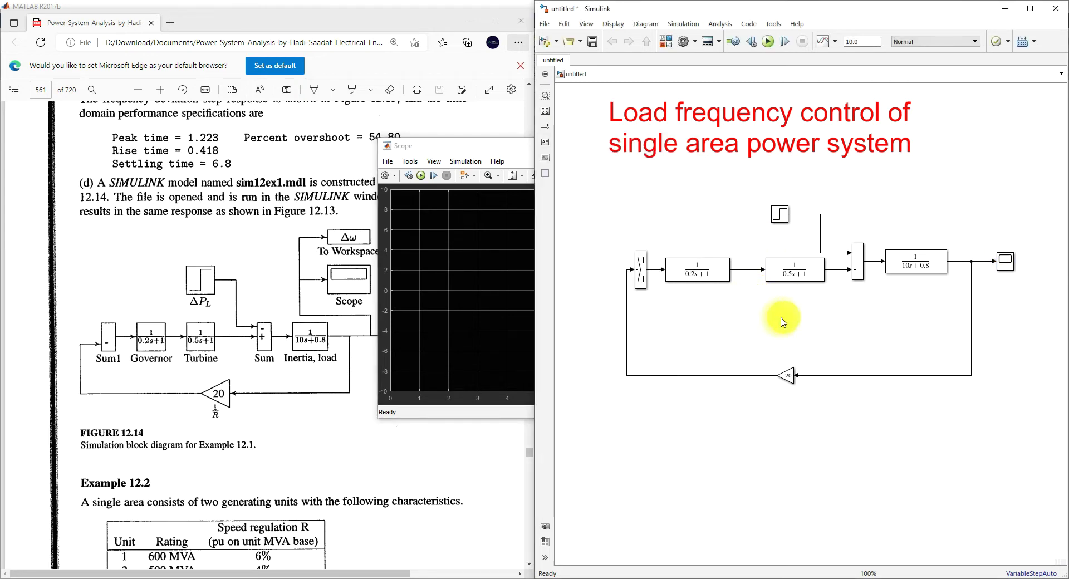
# - Move the Scope window up and scroll the book to Figure 12.13
pyautogui.moveTo(481, 145); pyautogui.dragTo(456, 81)
pyautogui.scroll(-15, 222, 291)
pyautogui.scroll(-15, 223, 292)
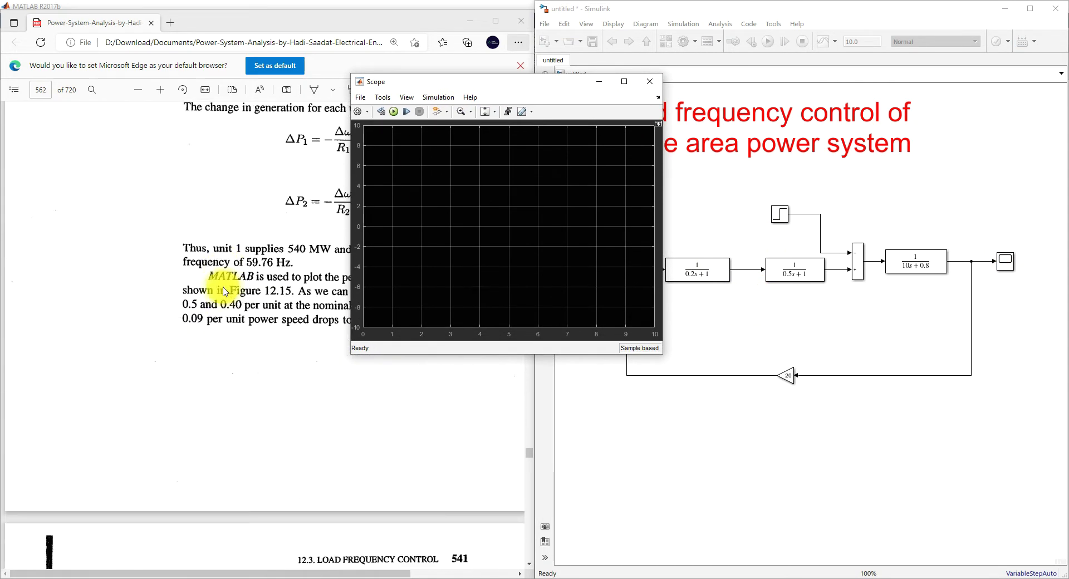
pyautogui.scroll(-5, 222, 290)
pyautogui.scroll(15, 222, 289)
pyautogui.scroll(10, 222, 288)
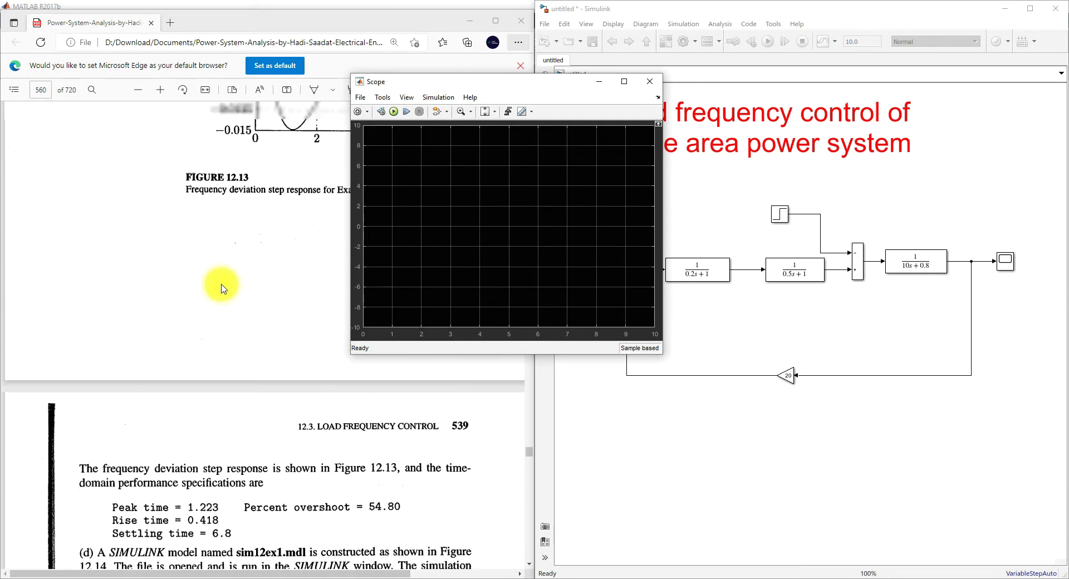
pyautogui.moveTo(420, 79); pyautogui.dragTo(397, 24)
# - Run the simulation and position the enlarged Scope plot beside Figure 12.13
pyautogui.click(371, 57)
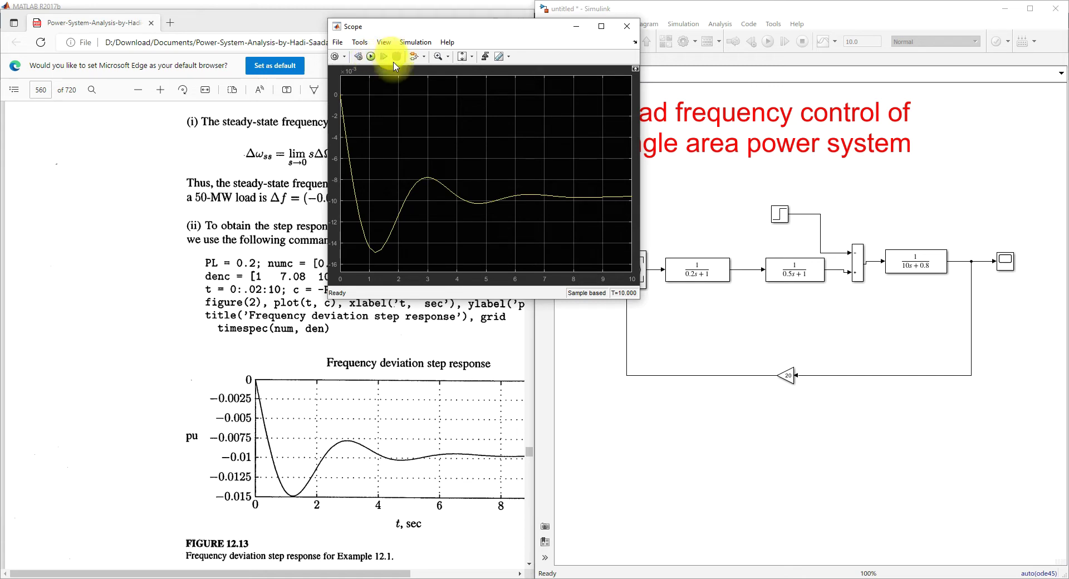
pyautogui.moveTo(641, 301); pyautogui.dragTo(702, 305)
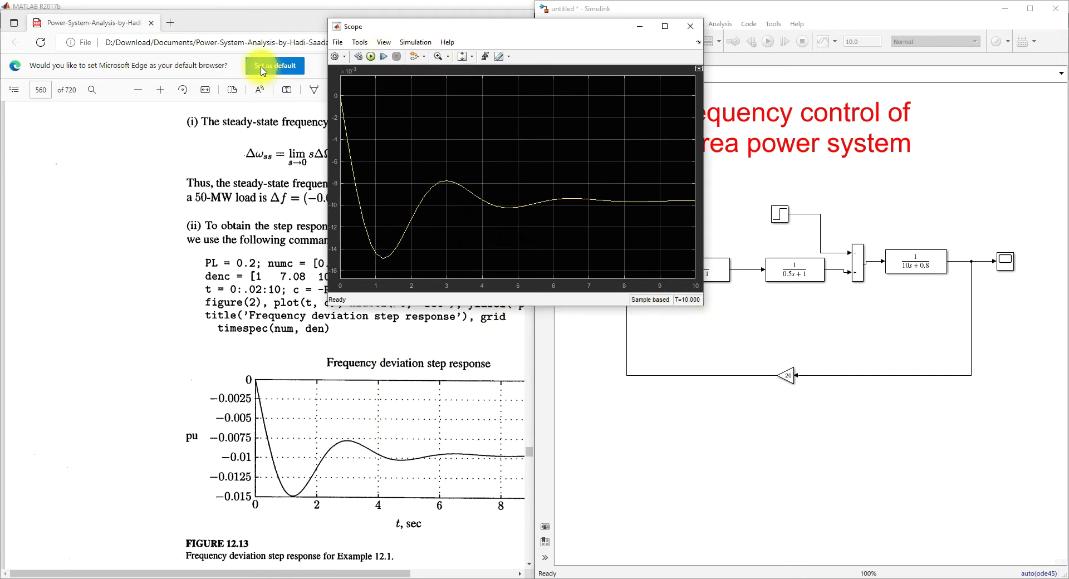
pyautogui.click(261, 572)
pyautogui.moveTo(261, 574); pyautogui.dragTo(366, 574)
pyautogui.click(562, 34)
pyautogui.doubleClick(563, 33)
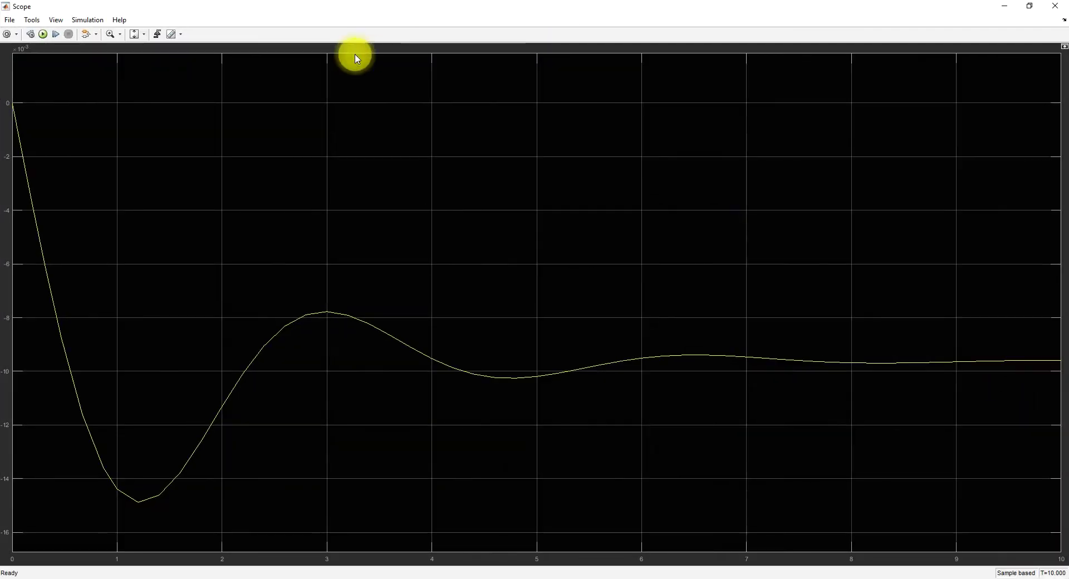
pyautogui.click(1032, 10)
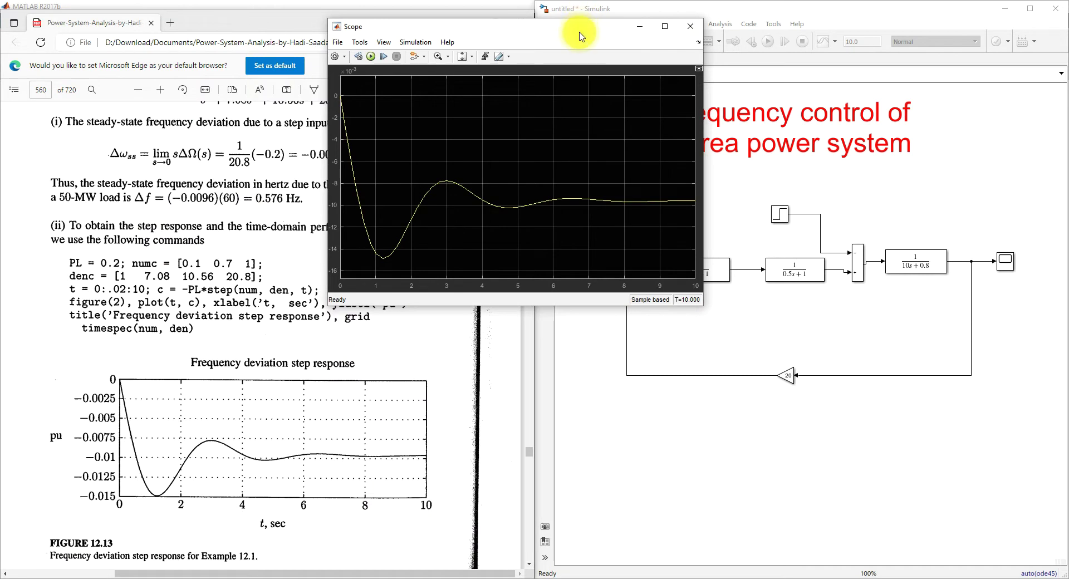
pyautogui.moveTo(583, 33); pyautogui.dragTo(363, 95)
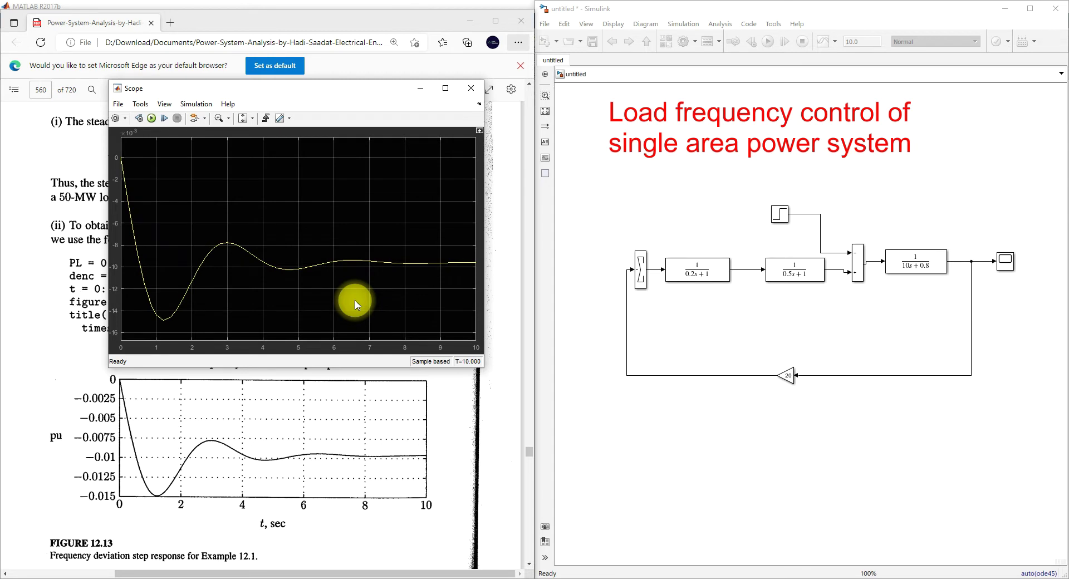
# - Select the Scope block and minimize its window to uncover Figure 12.13
pyautogui.click(994, 271)
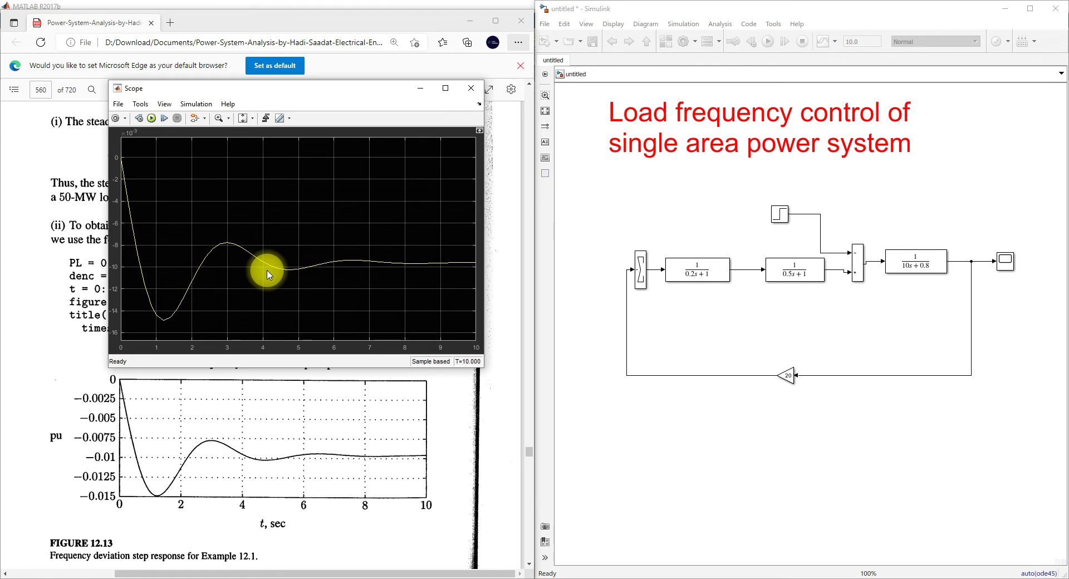
pyautogui.click(421, 88)
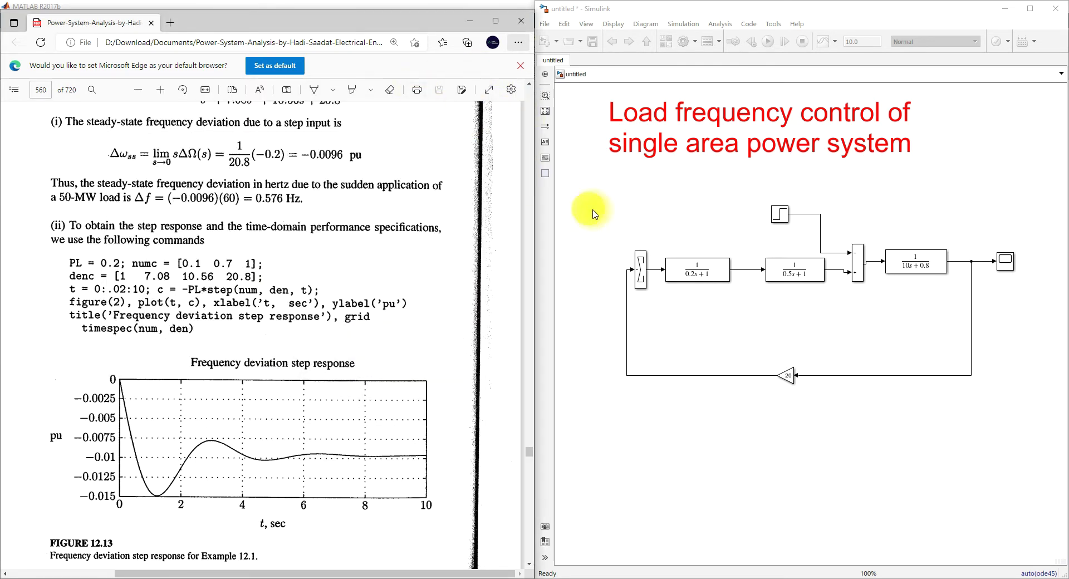
# - Scroll the textbook PDF to page 565, showing Figures 12.16 and 12.17 on isolated-system AGC
pyautogui.scroll(-15, 240, 270)
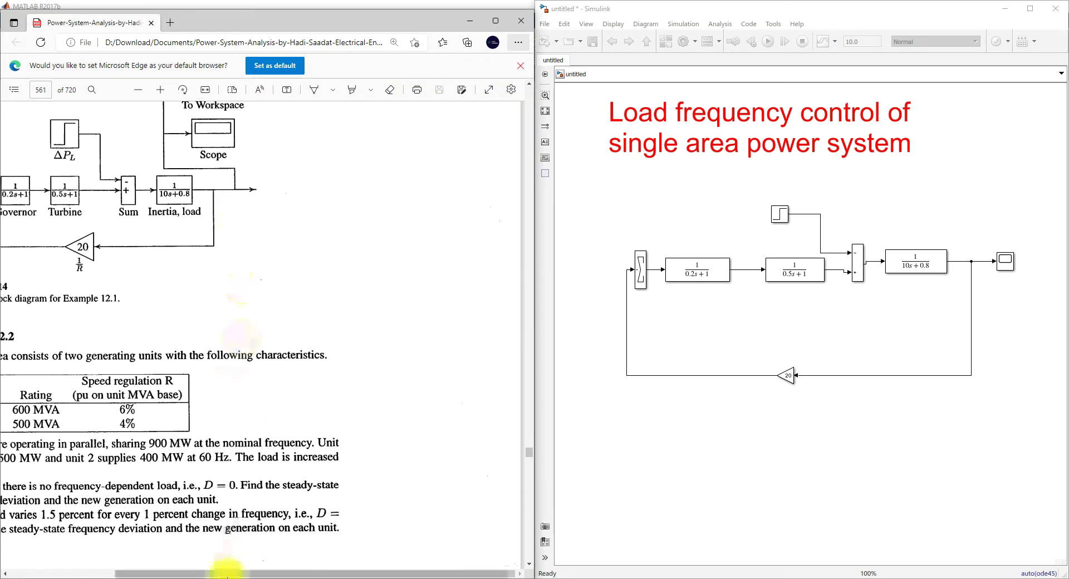
pyautogui.moveTo(334, 573); pyautogui.dragTo(230, 573)
pyautogui.scroll(-20, 289, 299)
pyautogui.scroll(-20, 292, 258)
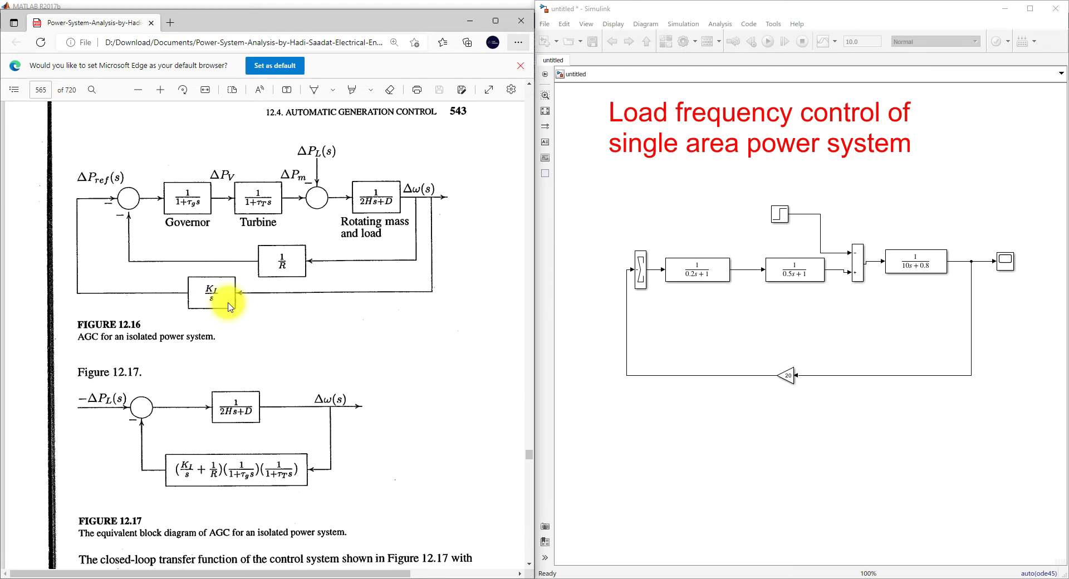
# - Raise the gain-20 loop and place a rotated PID Controller block beneath it
pyautogui.moveTo(791, 377); pyautogui.dragTo(800, 328)
pyautogui.doubleClick(801, 388)
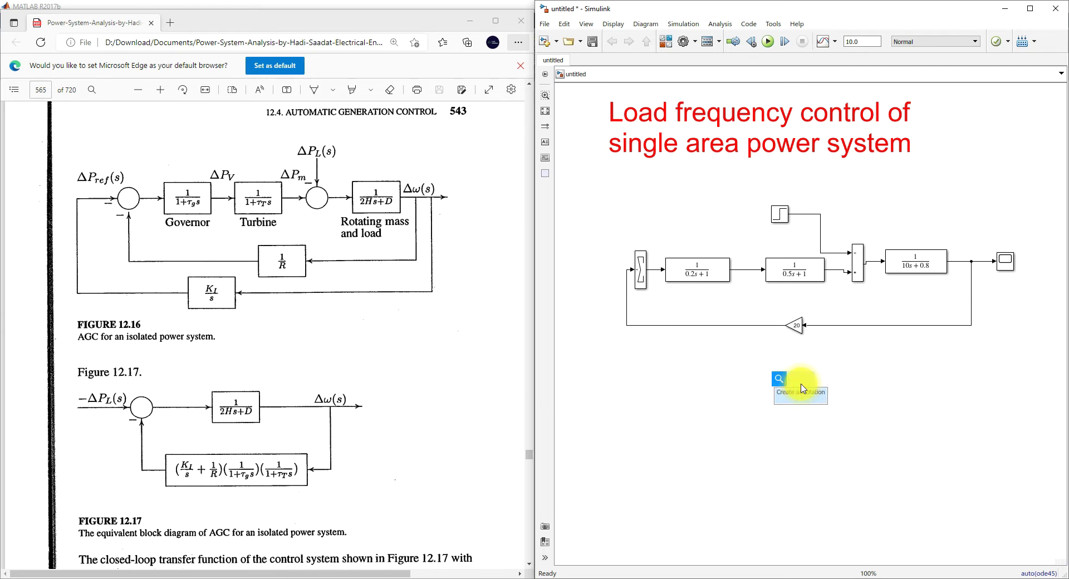
pyautogui.write('PID')
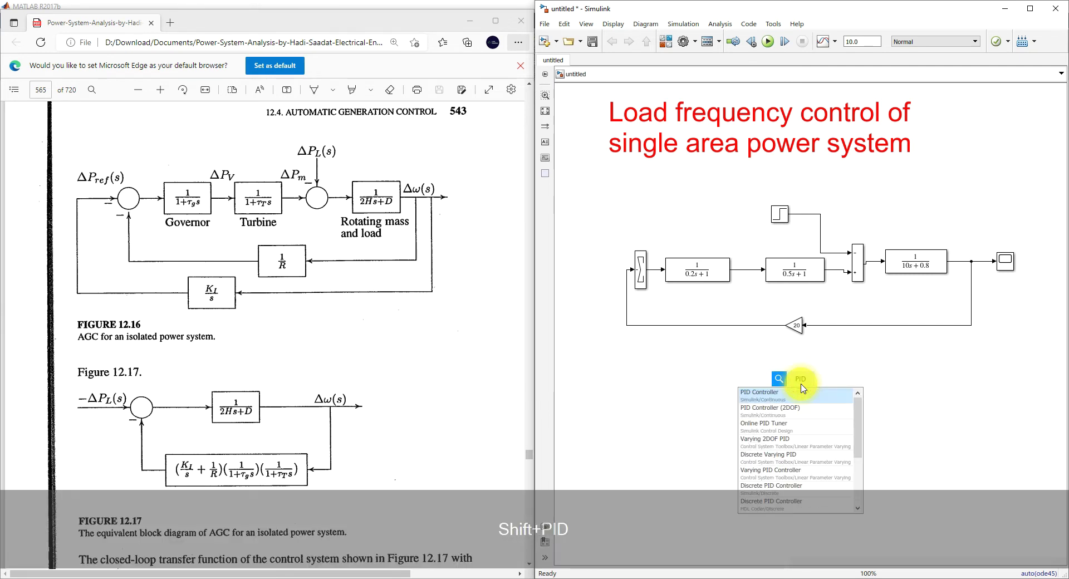
pyautogui.click(782, 399)
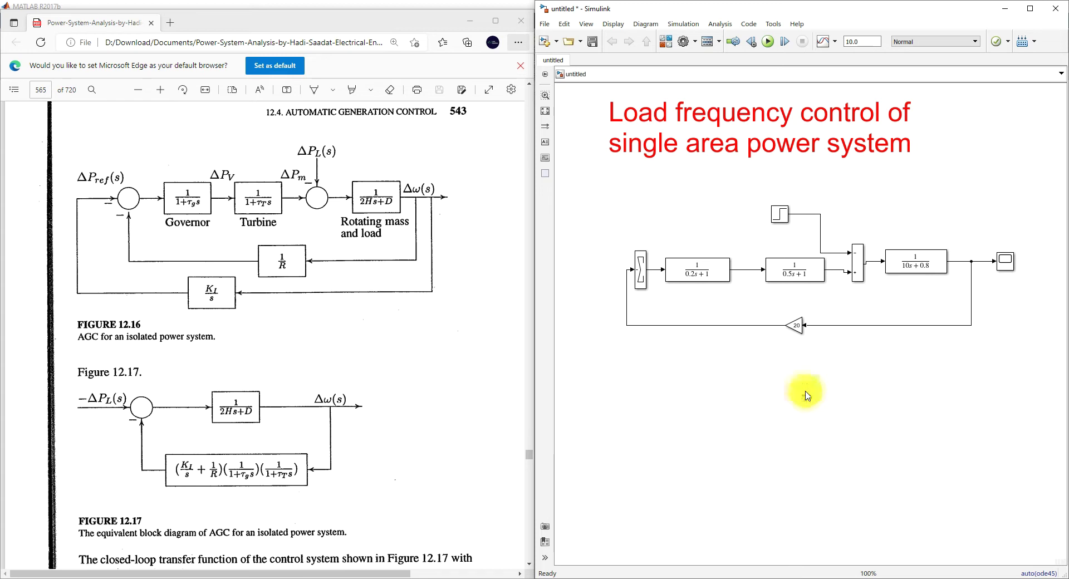
pyautogui.doubleClick(802, 388)
pyautogui.write('PID')
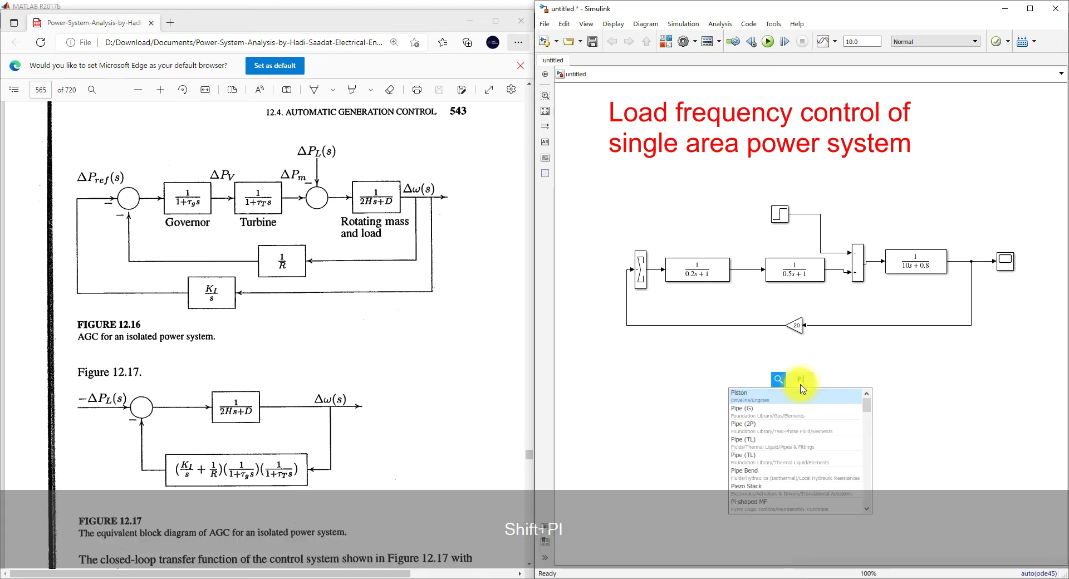
pyautogui.click(802, 390)
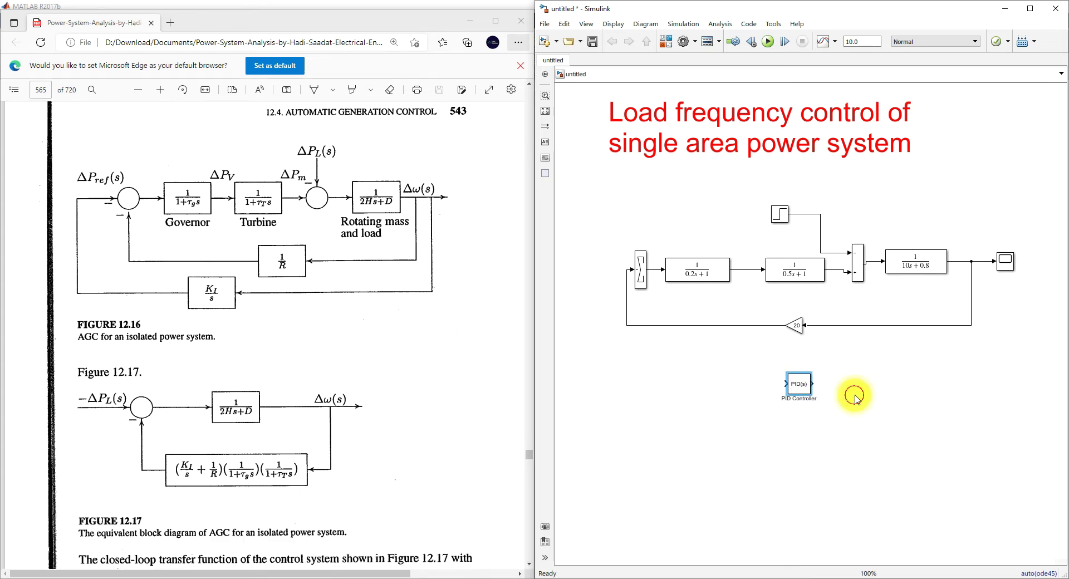
pyautogui.hotkey('ctrl', 'r')
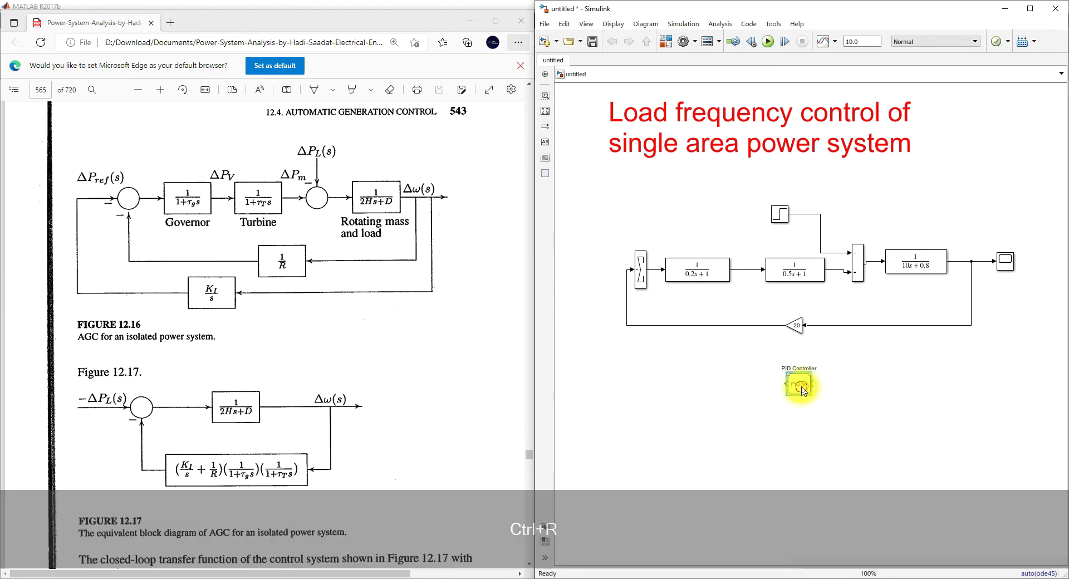
pyautogui.moveTo(803, 391); pyautogui.dragTo(798, 383)
# - Set the controller type to PI, feed it the frequency deviation, and open Sum1's parameters
pyautogui.doubleClick(797, 382)
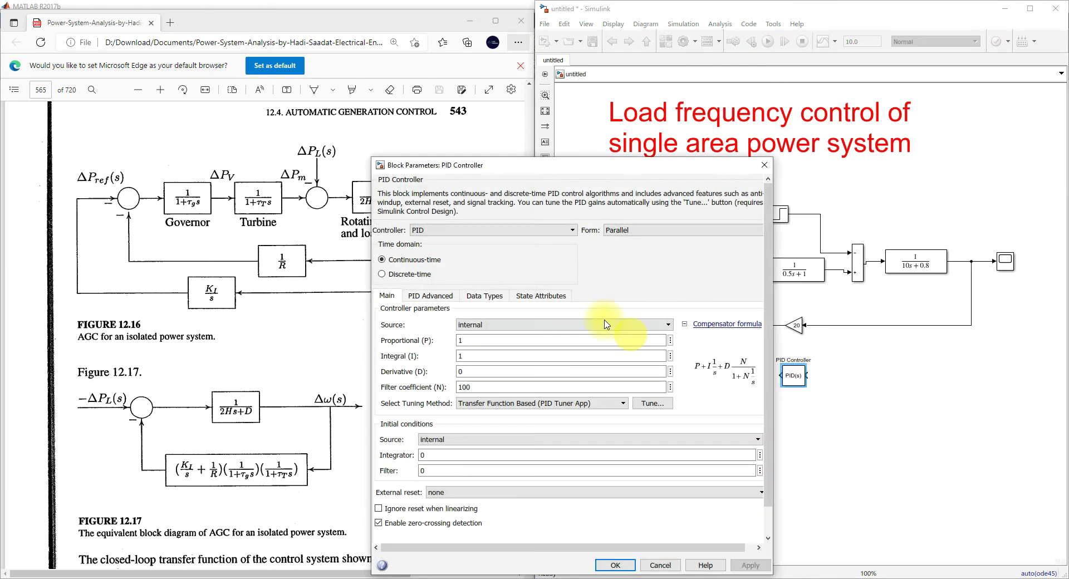
pyautogui.click(437, 234)
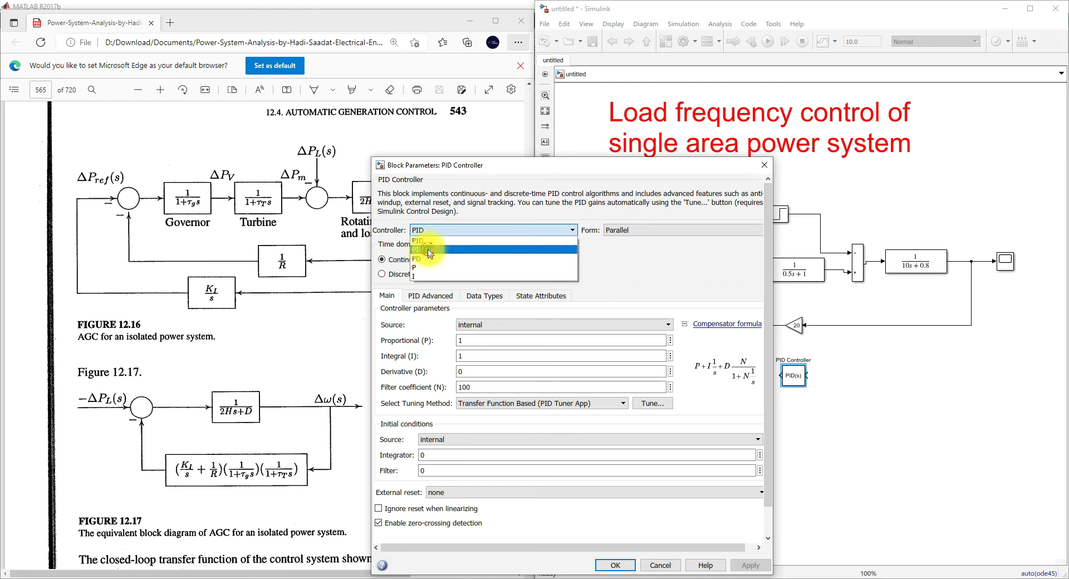
pyautogui.click(428, 247)
pyautogui.click(750, 509)
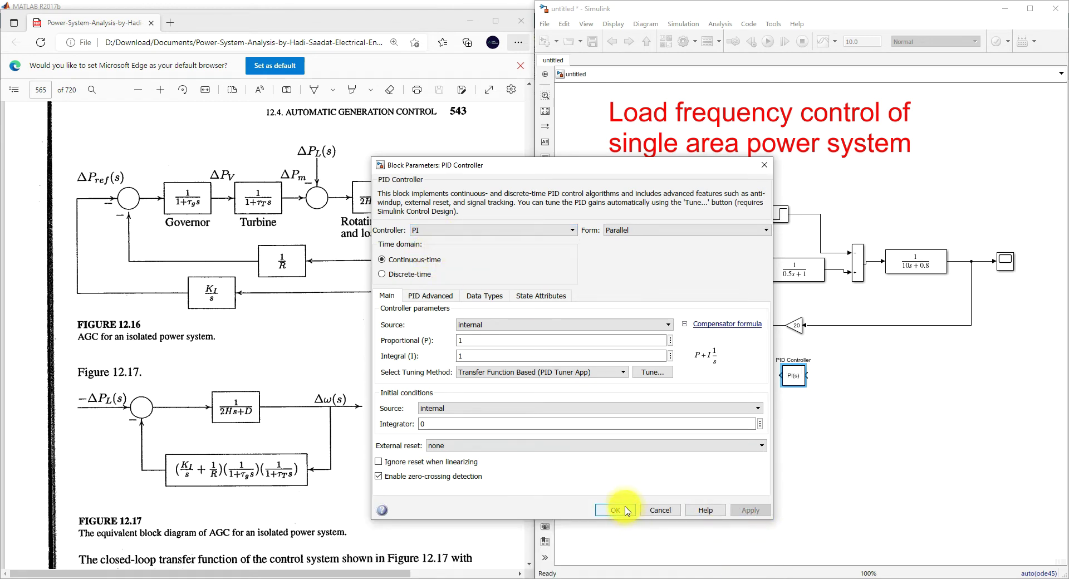
pyautogui.click(615, 509)
pyautogui.moveTo(809, 377)
pyautogui.mouseDown()
pyautogui.moveTo(944, 353)
pyautogui.moveTo(971, 325)
pyautogui.mouseUp()
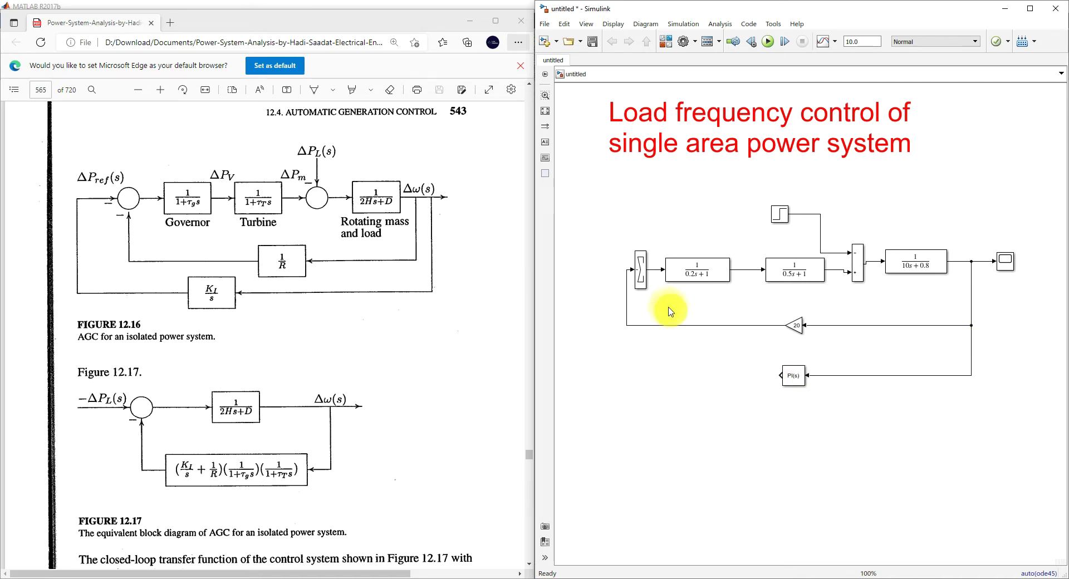
pyautogui.doubleClick(641, 271)
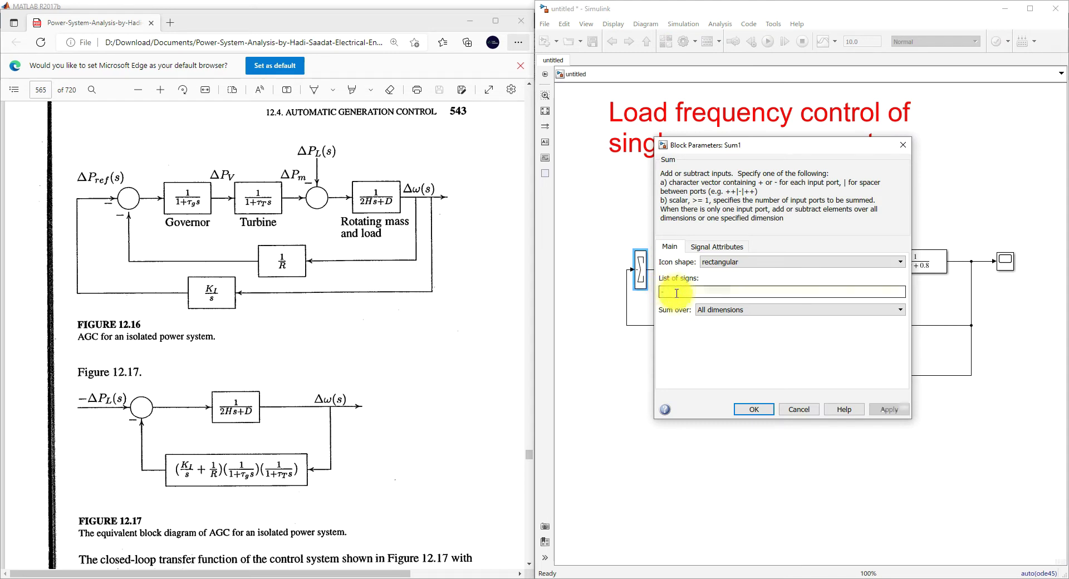
# - Wire the PI output into Sum1's second input beside the gain-20 feedback and tidy the routing
pyautogui.press('Return')
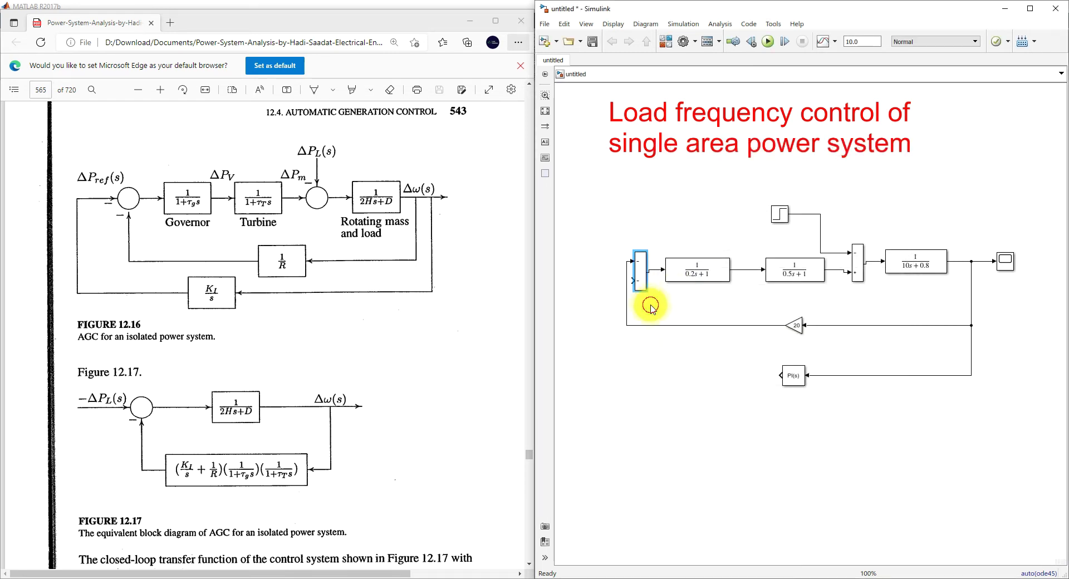
pyautogui.click(626, 283)
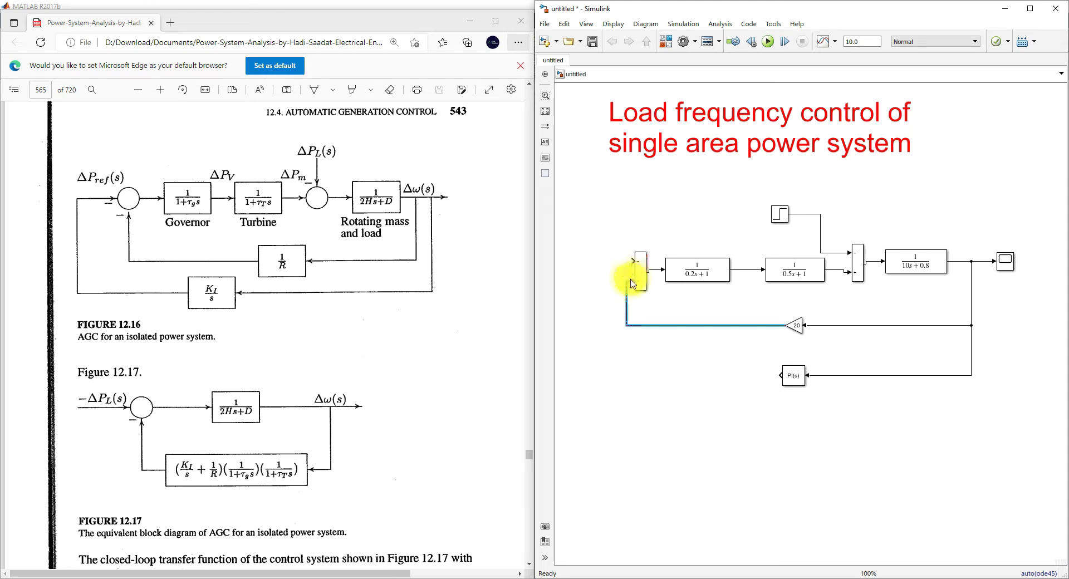
pyautogui.moveTo(779, 375)
pyautogui.mouseDown()
pyautogui.moveTo(599, 272)
pyautogui.moveTo(634, 261)
pyautogui.mouseUp()
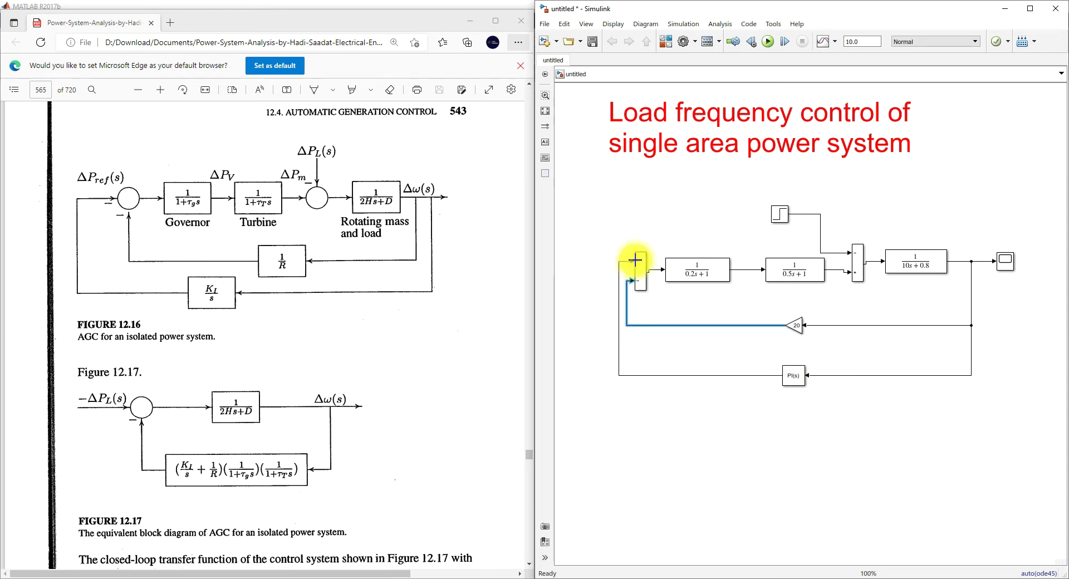
pyautogui.click(666, 342)
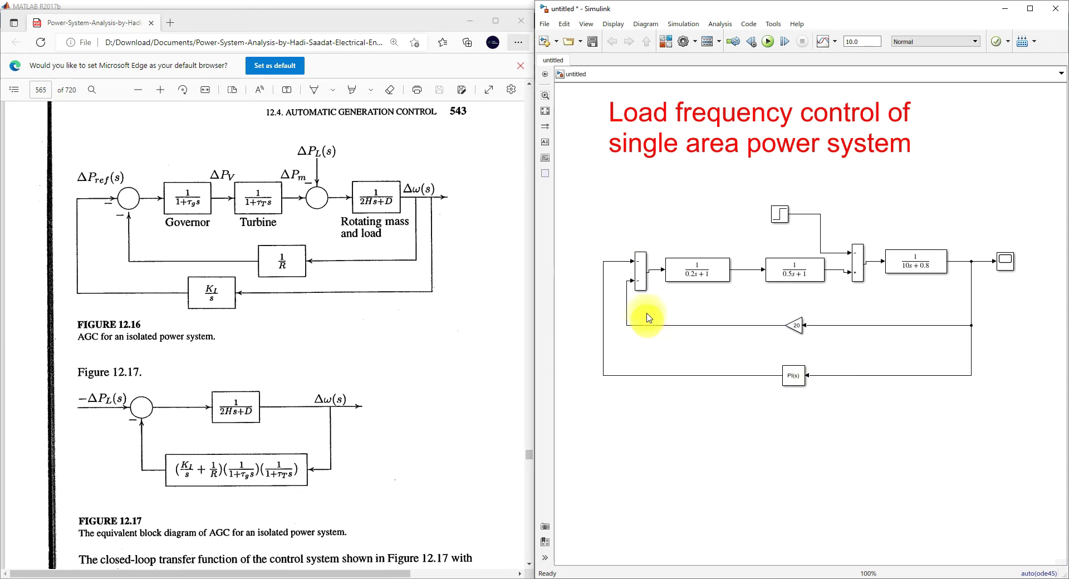
pyautogui.moveTo(643, 285); pyautogui.dragTo(642, 283)
pyautogui.click(618, 305)
pyautogui.click(783, 413)
pyautogui.moveTo(757, 353); pyautogui.dragTo(813, 407)
pyautogui.click(838, 437)
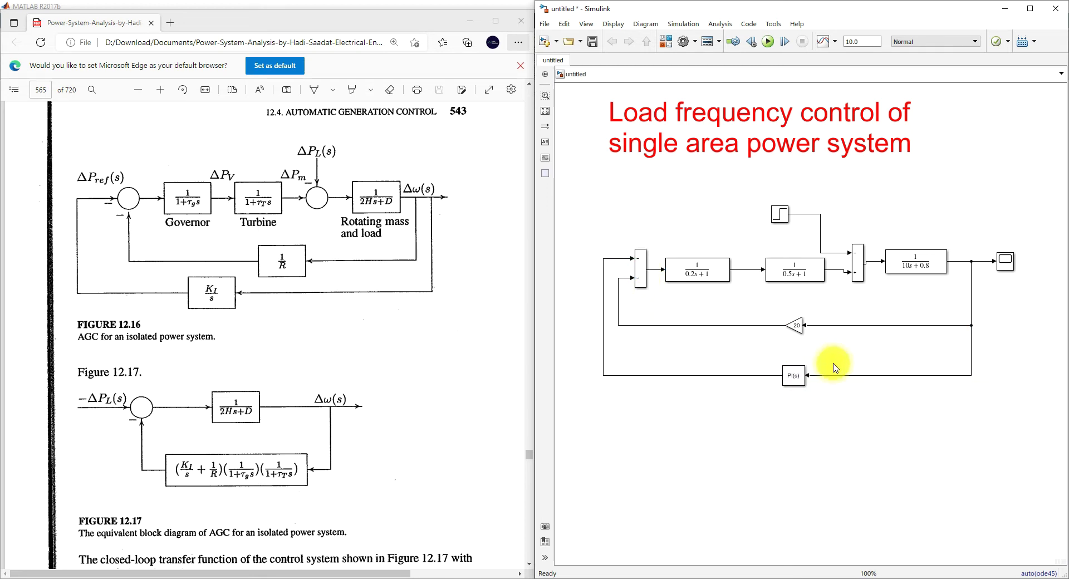
pyautogui.click(797, 381)
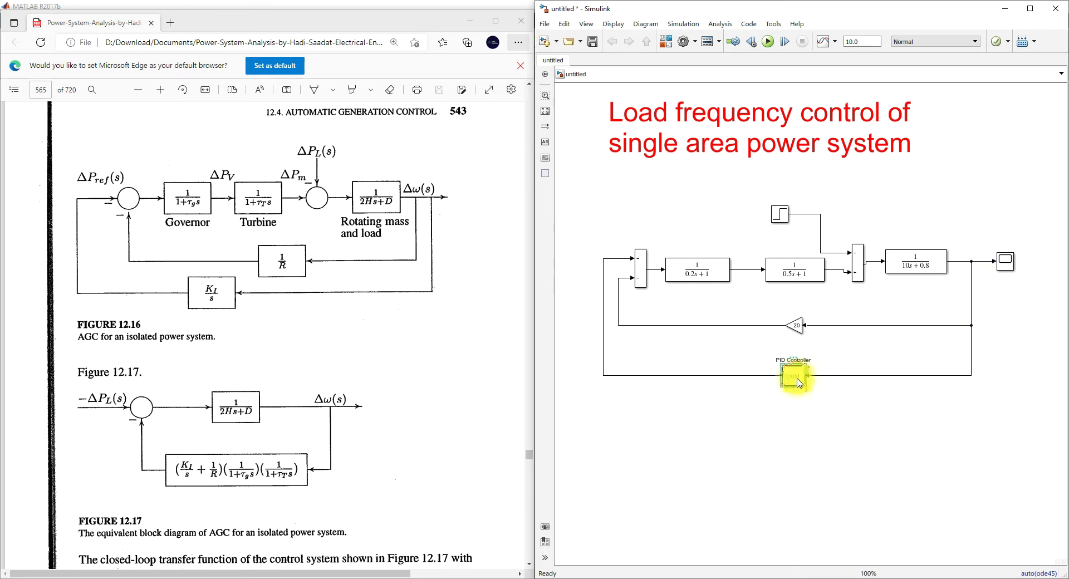
# - Check the PI gains (P=1, I=1) and run the model, deviation dipping near -0.014
pyautogui.doubleClick(797, 380)
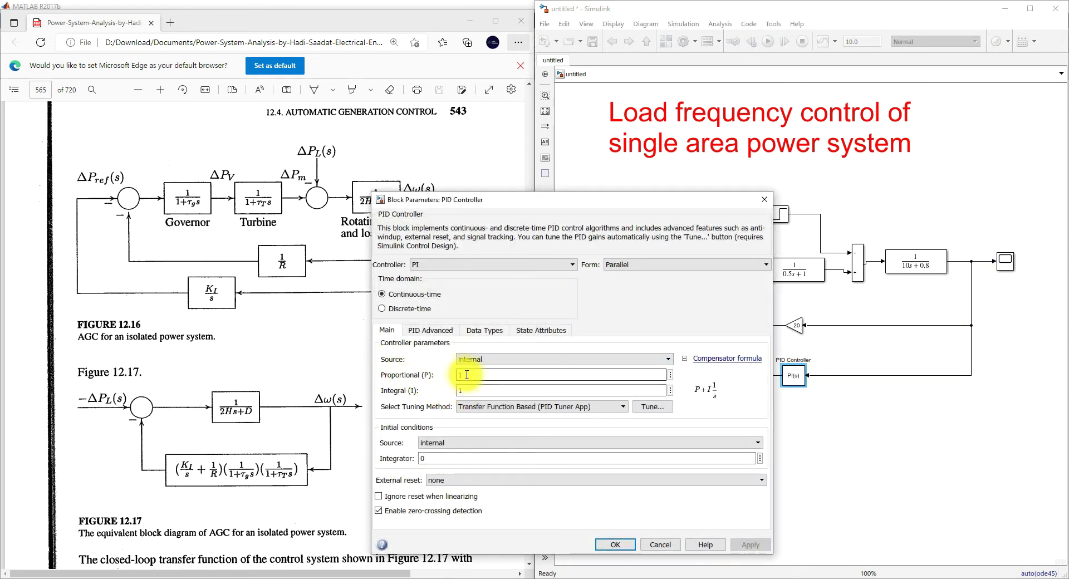
pyautogui.click(761, 208)
pyautogui.doubleClick(1006, 261)
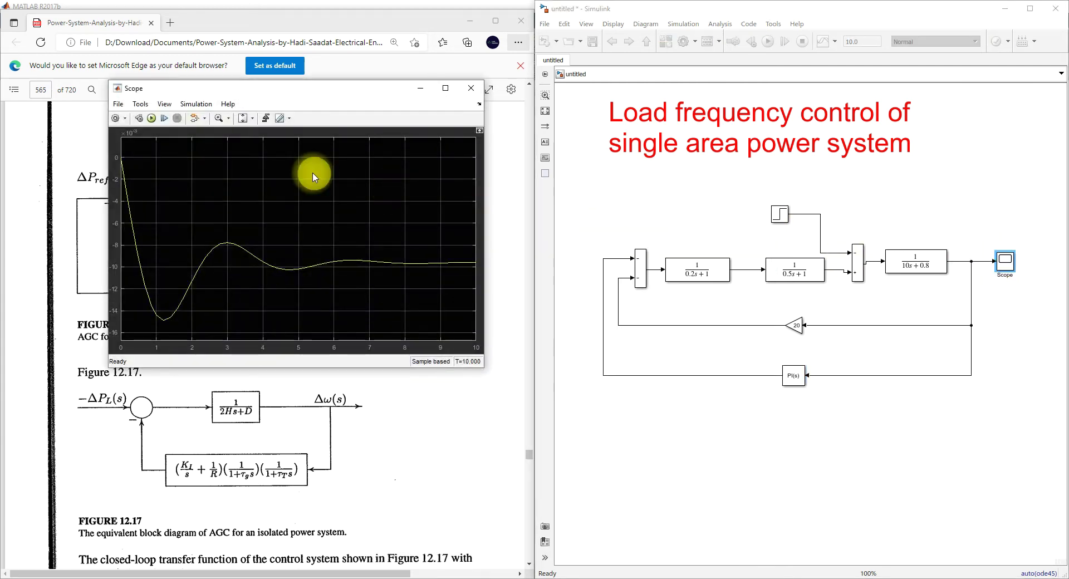
pyautogui.click(152, 119)
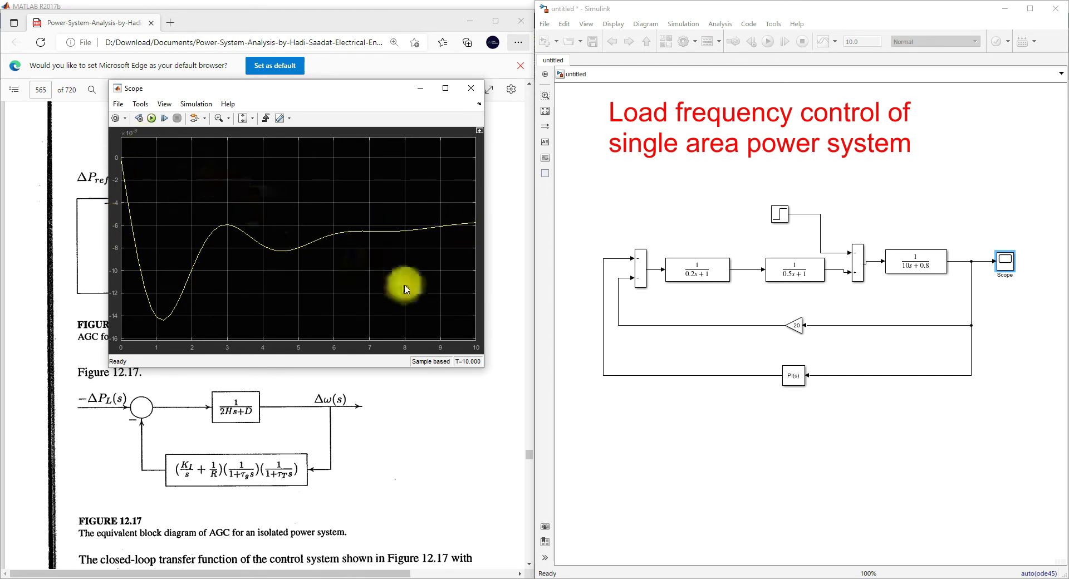
pyautogui.click(797, 381)
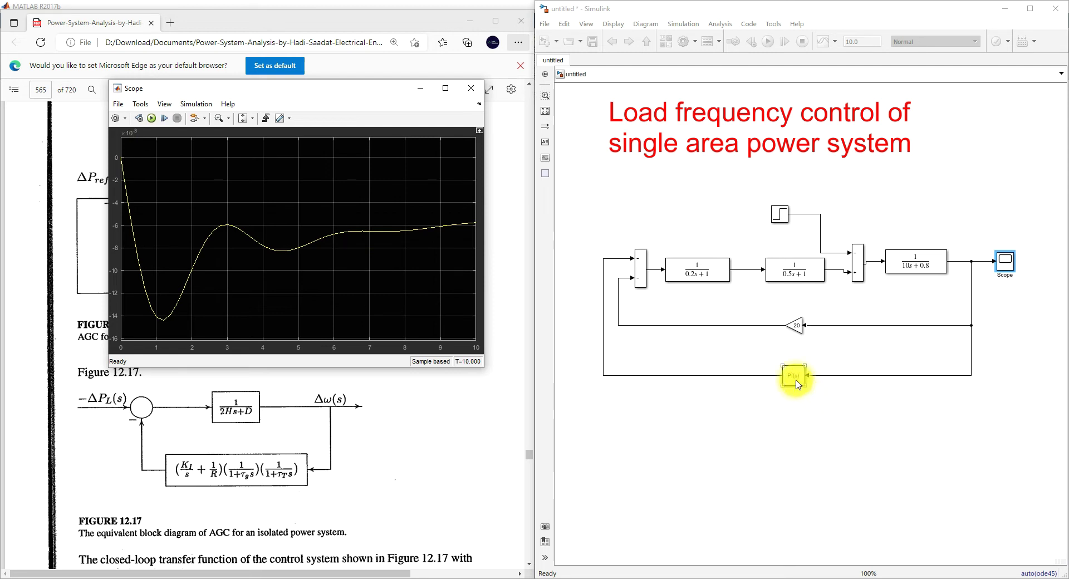
pyautogui.click(797, 383)
# - Apply PID Tuner gains P=0, I=9.747 to the block and rerun, deviation returning to zero
pyautogui.doubleClick(797, 383)
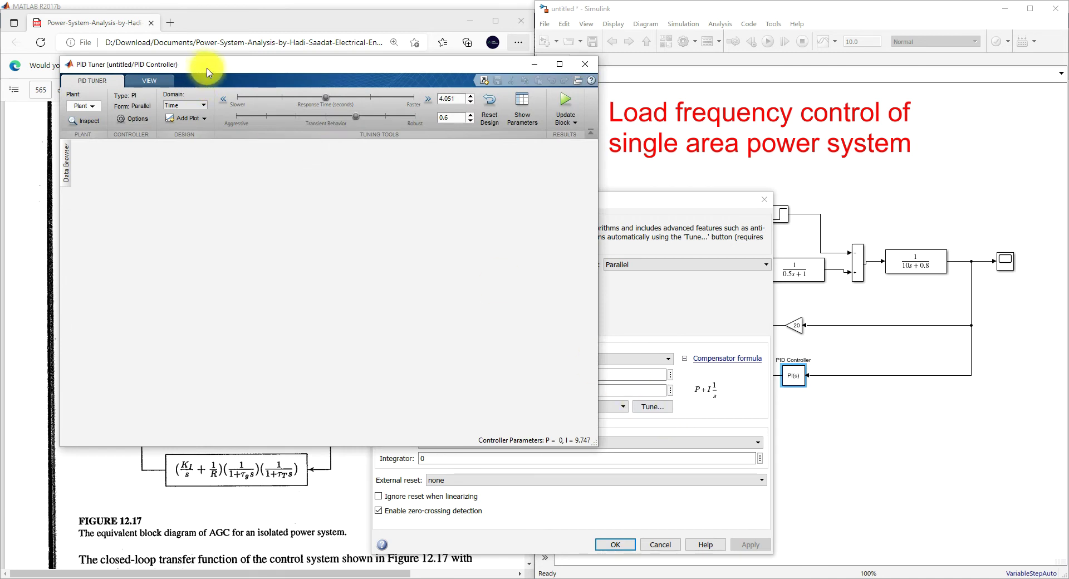
pyautogui.moveTo(206, 72); pyautogui.dragTo(579, 75)
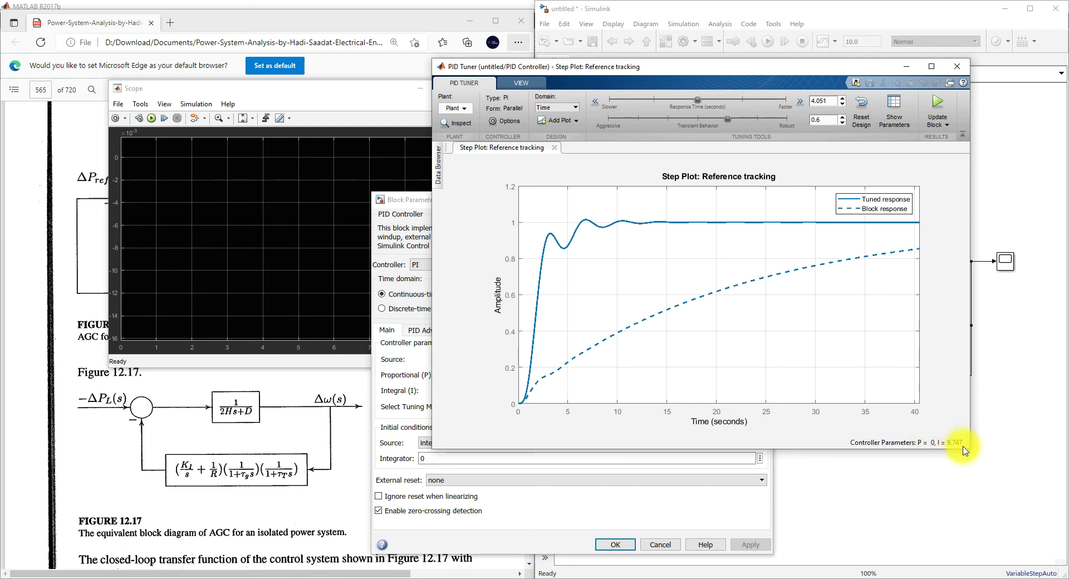
pyautogui.click(939, 106)
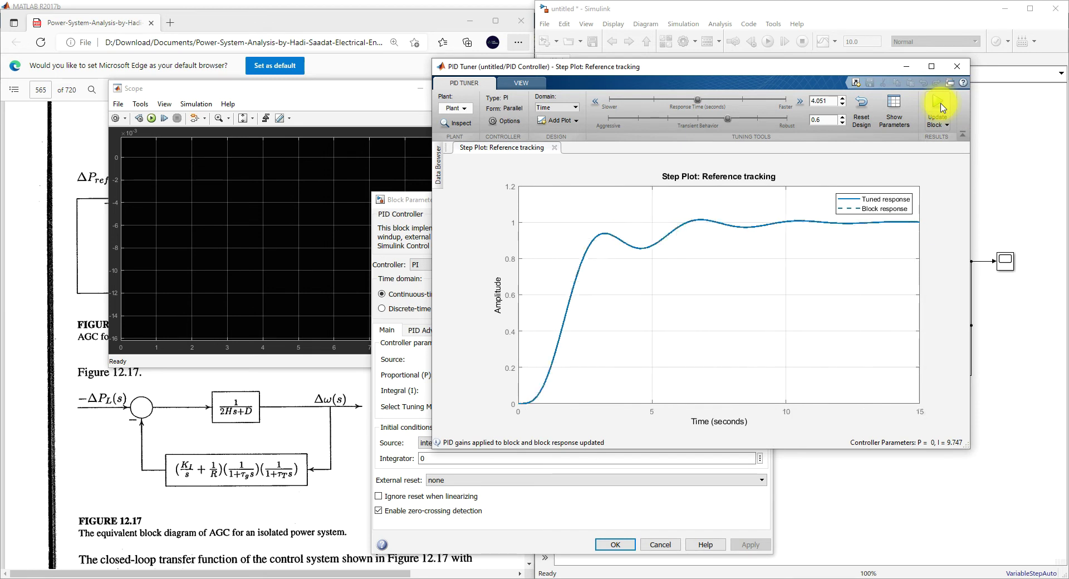
pyautogui.click(239, 88)
pyautogui.click(154, 119)
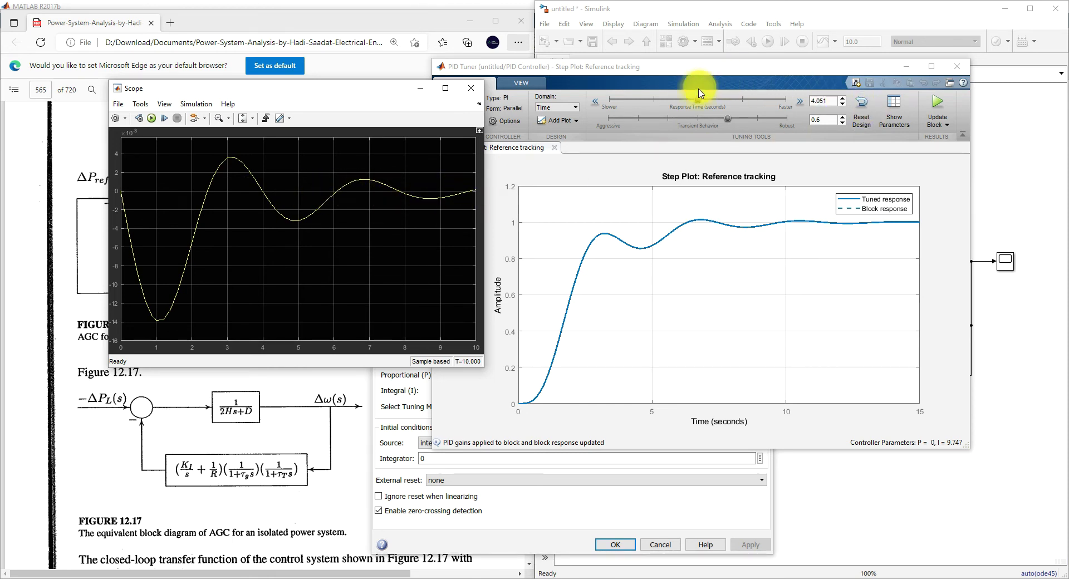
# - Retune the response time and transient behavior to I=11.9 and update the PI block
pyautogui.moveTo(699, 102); pyautogui.dragTo(800, 120)
pyautogui.moveTo(718, 99); pyautogui.dragTo(659, 107)
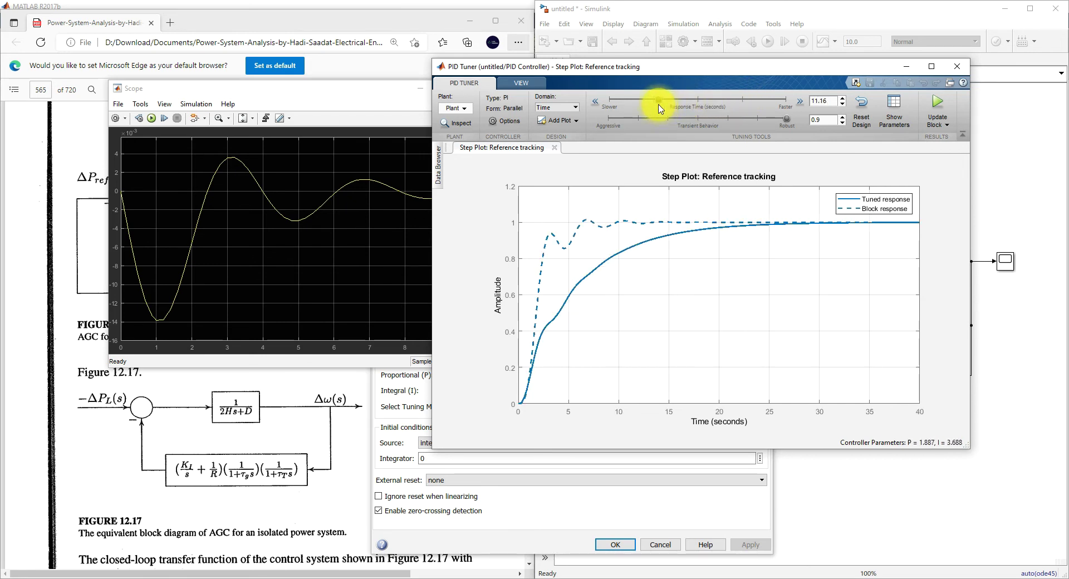
pyautogui.moveTo(659, 100); pyautogui.dragTo(648, 102)
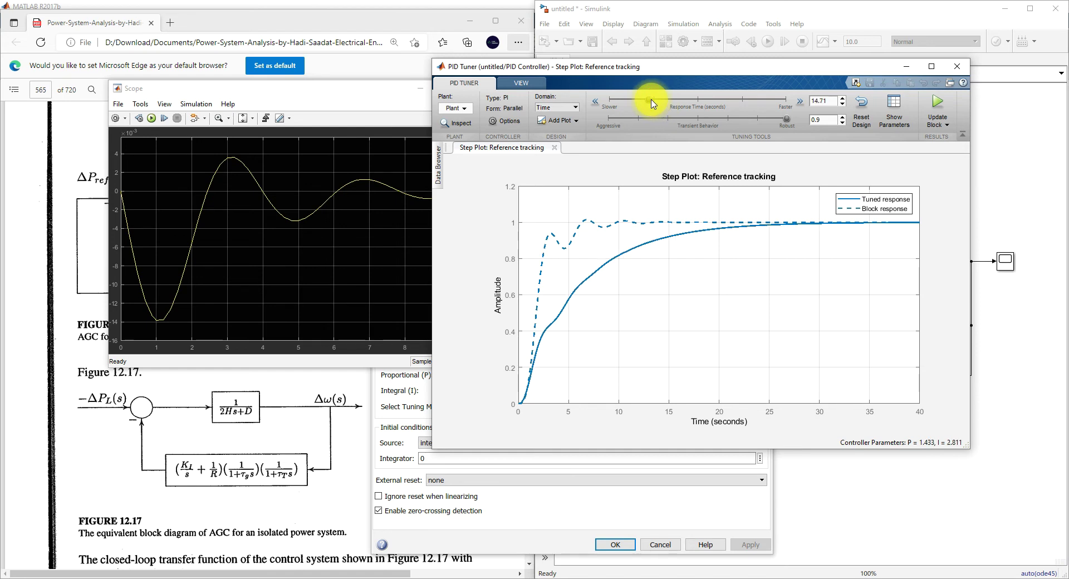
pyautogui.moveTo(787, 122); pyautogui.dragTo(708, 101)
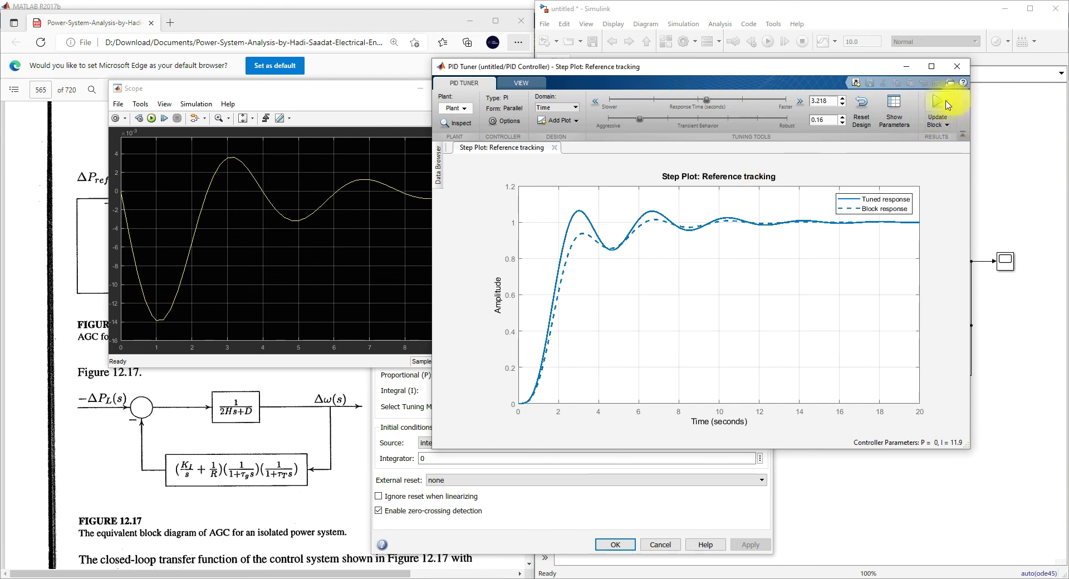
pyautogui.click(938, 107)
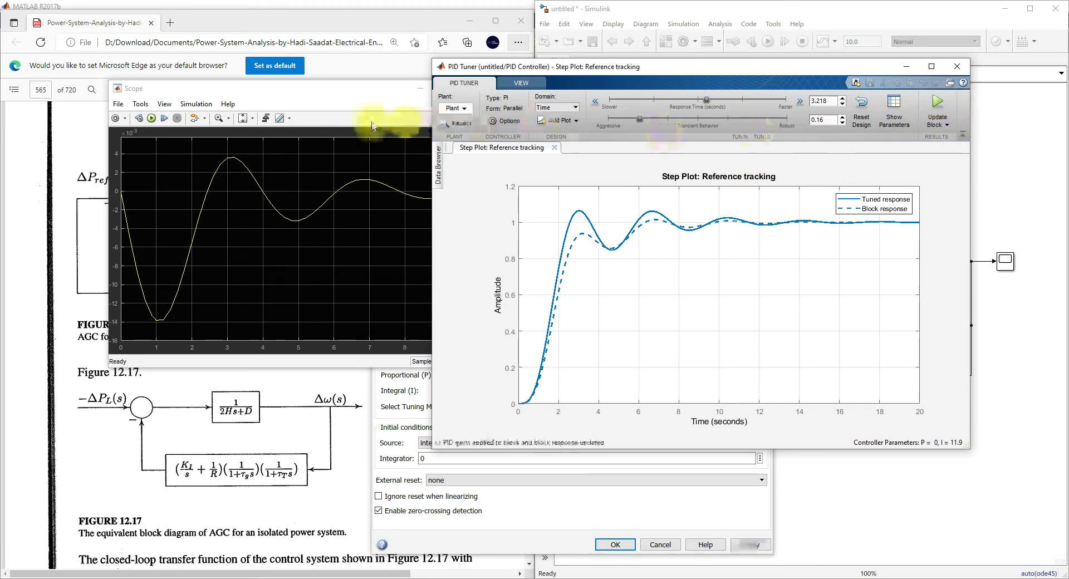
# - Set the model's simulation stop time to 100
pyautogui.click(249, 95)
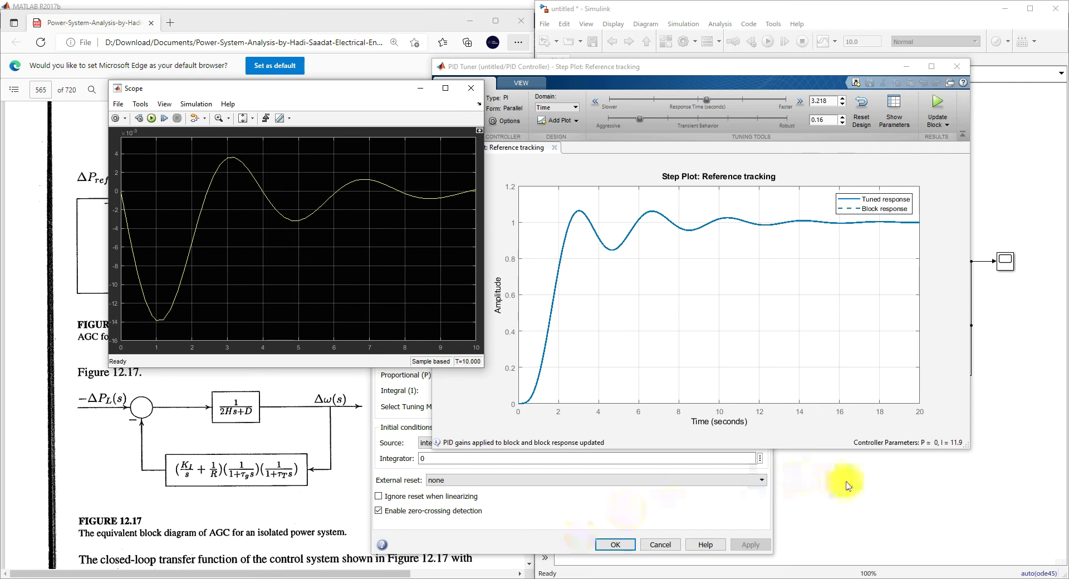
pyautogui.click(916, 487)
pyautogui.doubleClick(866, 42)
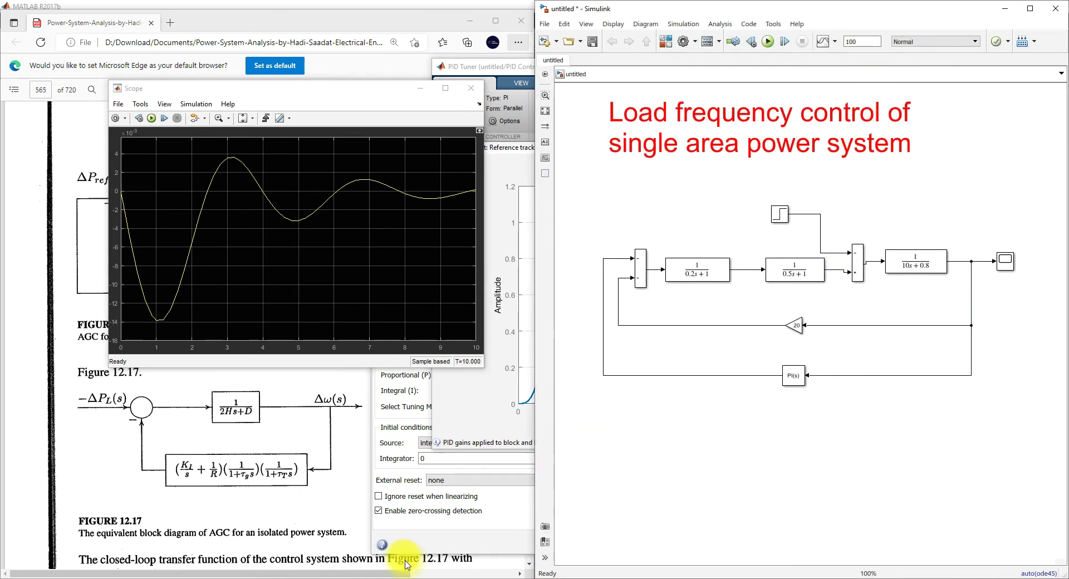
# - Run the 100-second simulation so the frequency deviation settles to zero
pyautogui.click(152, 120)
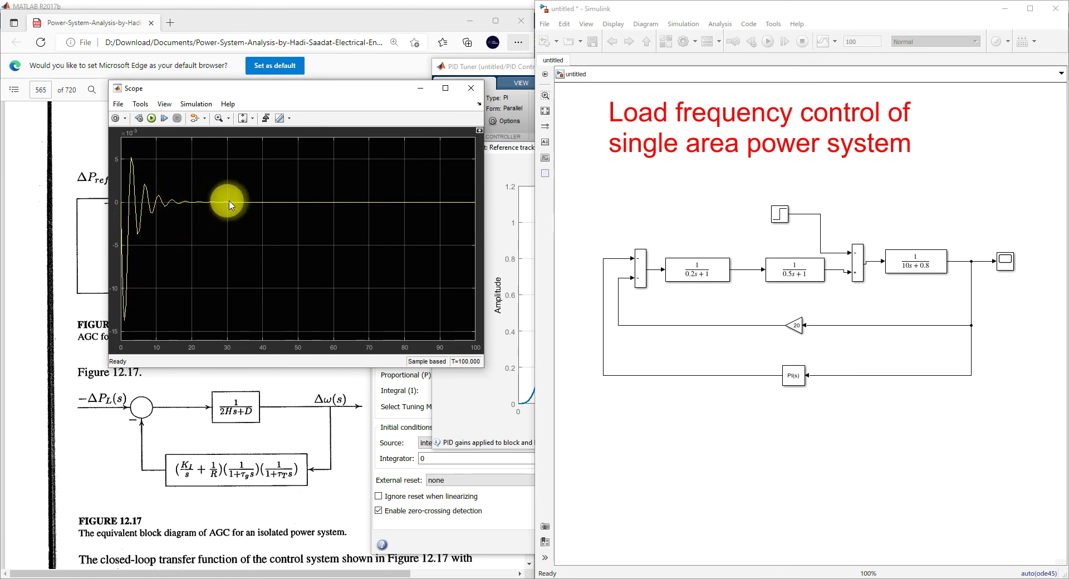
pyautogui.click(476, 71)
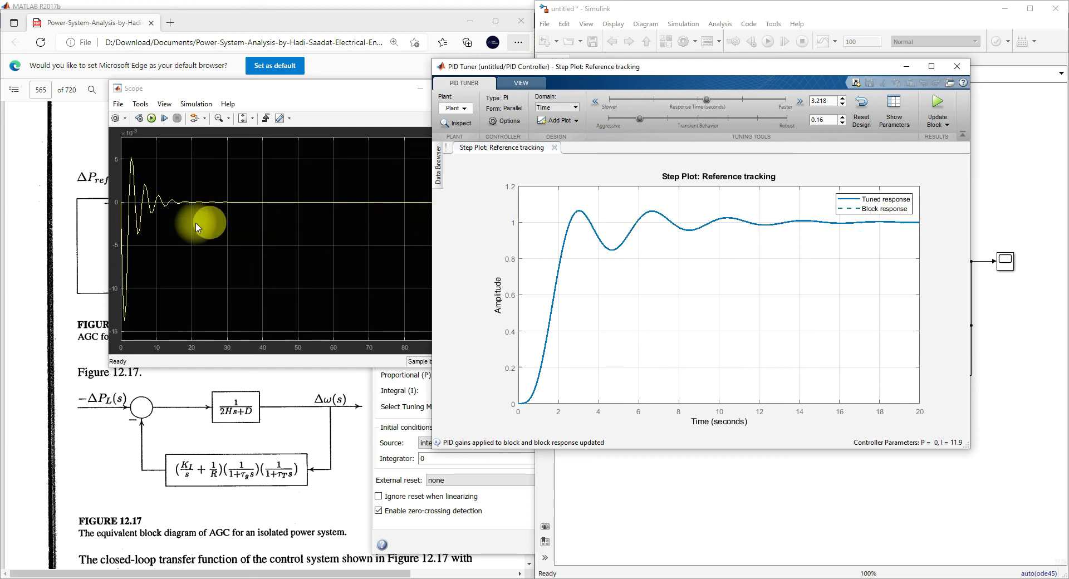
pyautogui.click(213, 94)
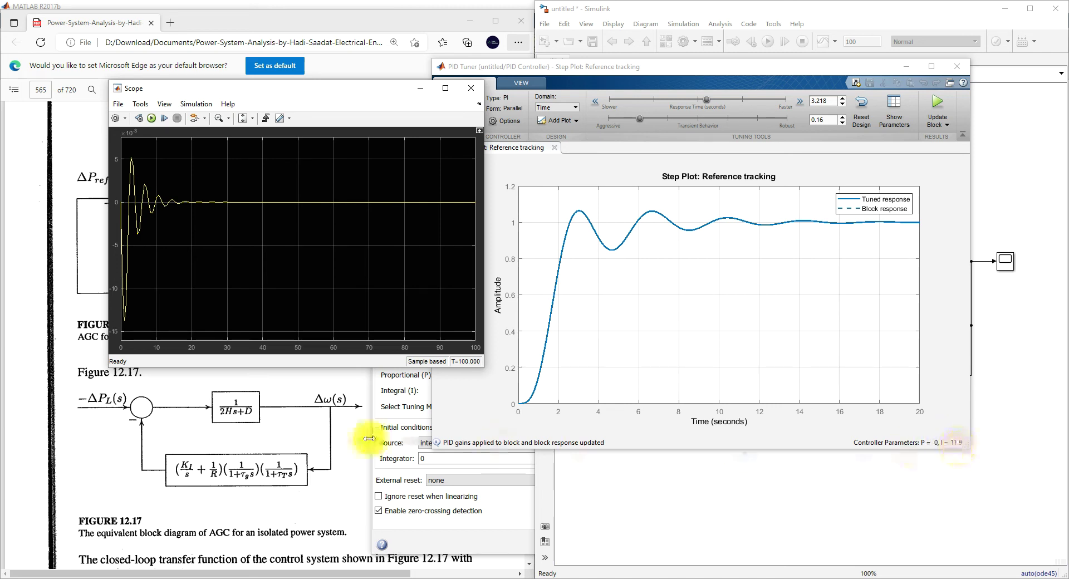
# - Confirm the PID Controller parameters with OK and return to the textbook PDF
pyautogui.click(405, 419)
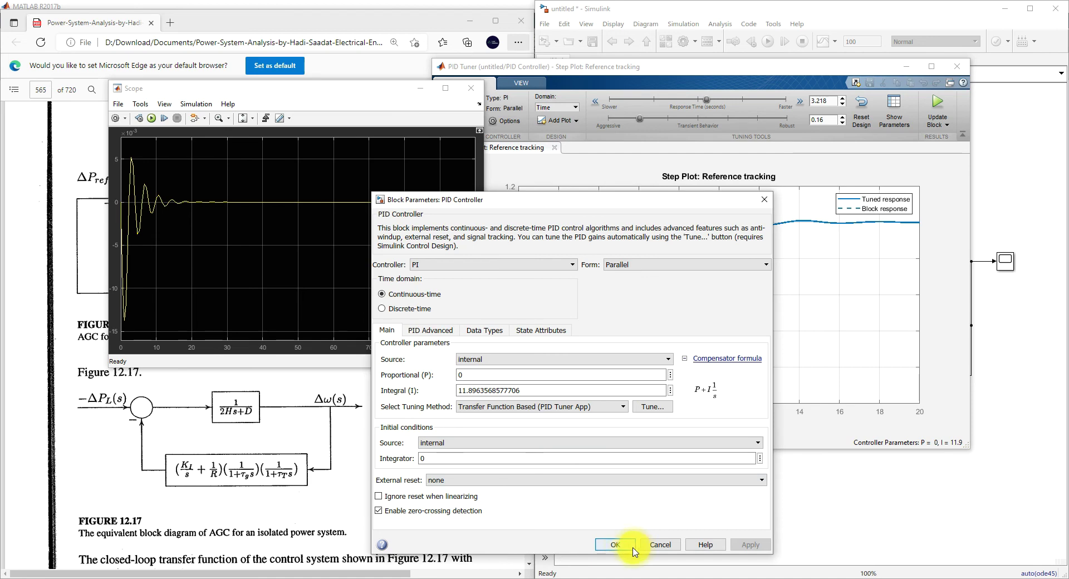
pyautogui.click(615, 545)
pyautogui.click(306, 426)
# - Scroll the PDF to page 567's Figure 12.19, Example 12.3's Simulink diagram with KI = 7
pyautogui.scroll(-15, 250, 279)
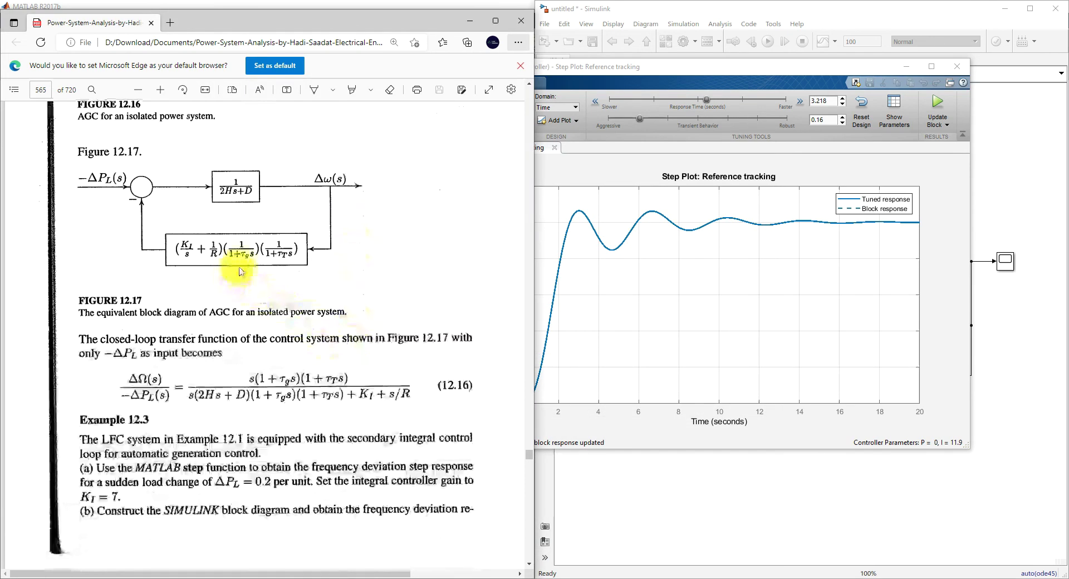
pyautogui.scroll(-5, 250, 282)
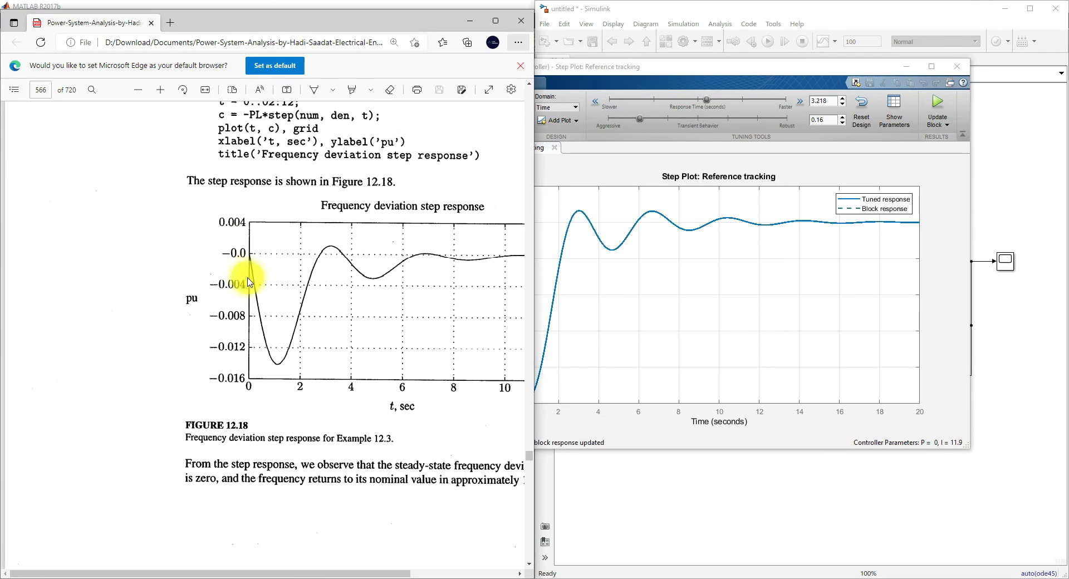
pyautogui.scroll(3, 251, 282)
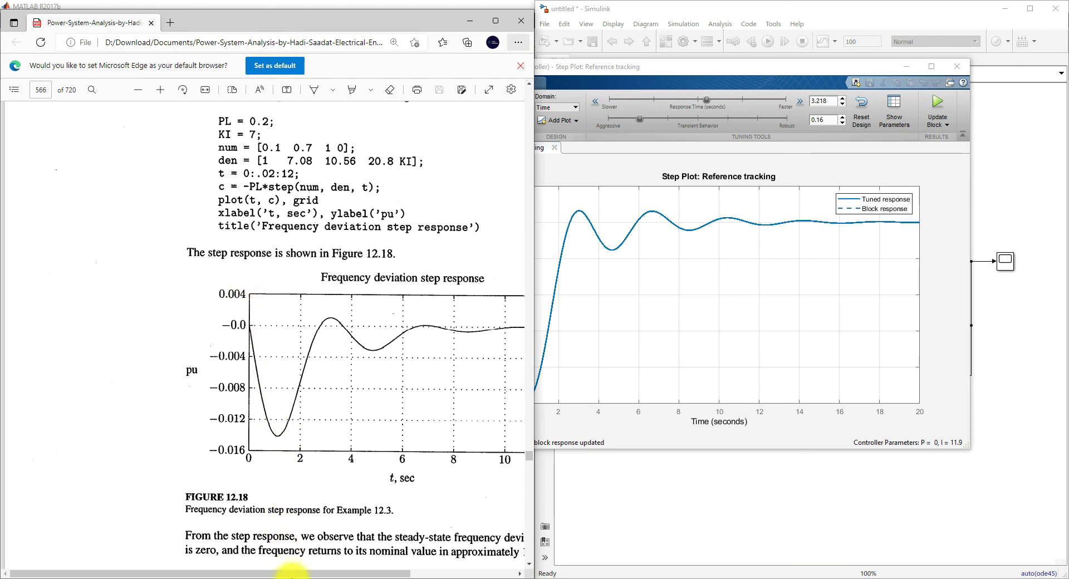
pyautogui.moveTo(348, 563); pyautogui.dragTo(434, 563)
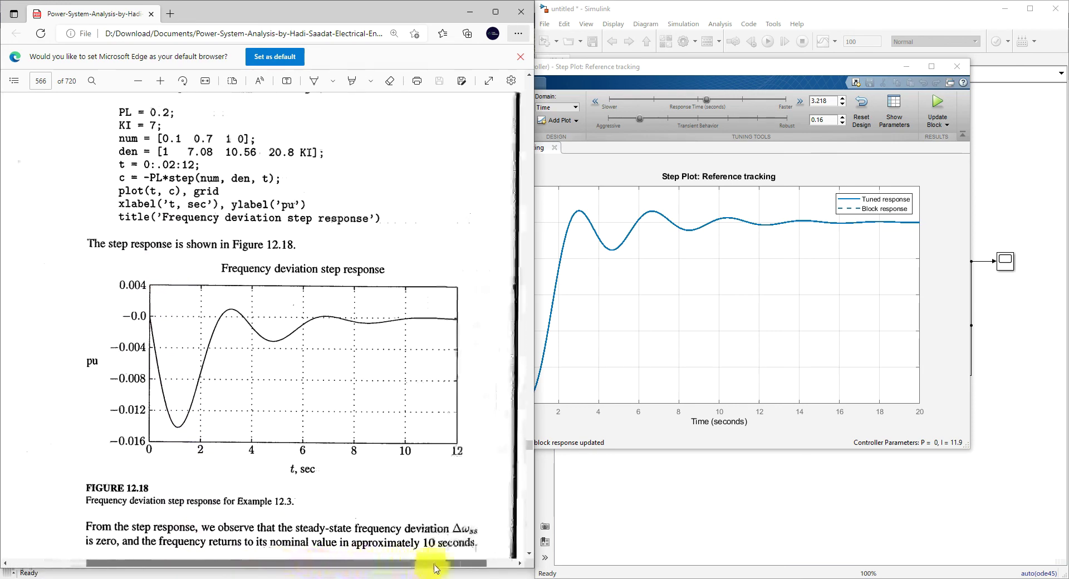
pyautogui.scroll(-5, 273, 291)
pyautogui.scroll(-6, 273, 282)
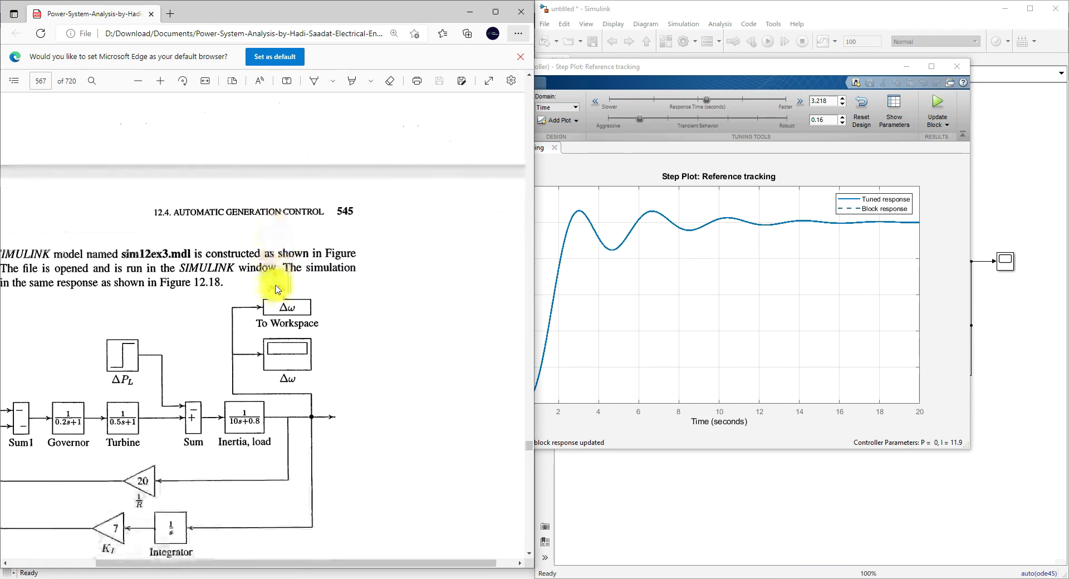
pyautogui.scroll(1, 273, 282)
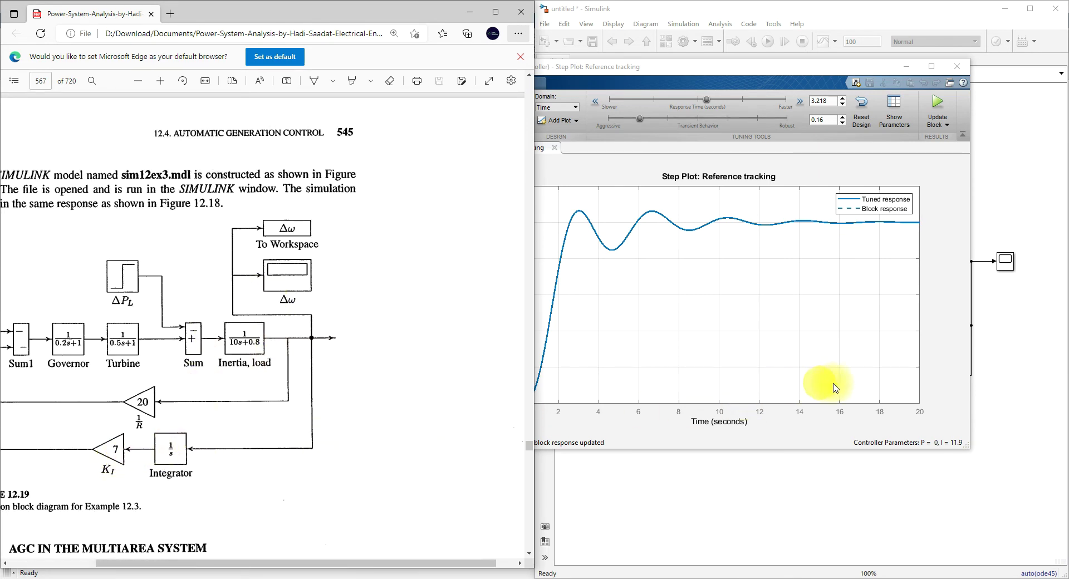
pyautogui.click(987, 368)
# - Set the PI controller's integral gain to 7
pyautogui.moveTo(802, 384); pyautogui.dragTo(798, 381)
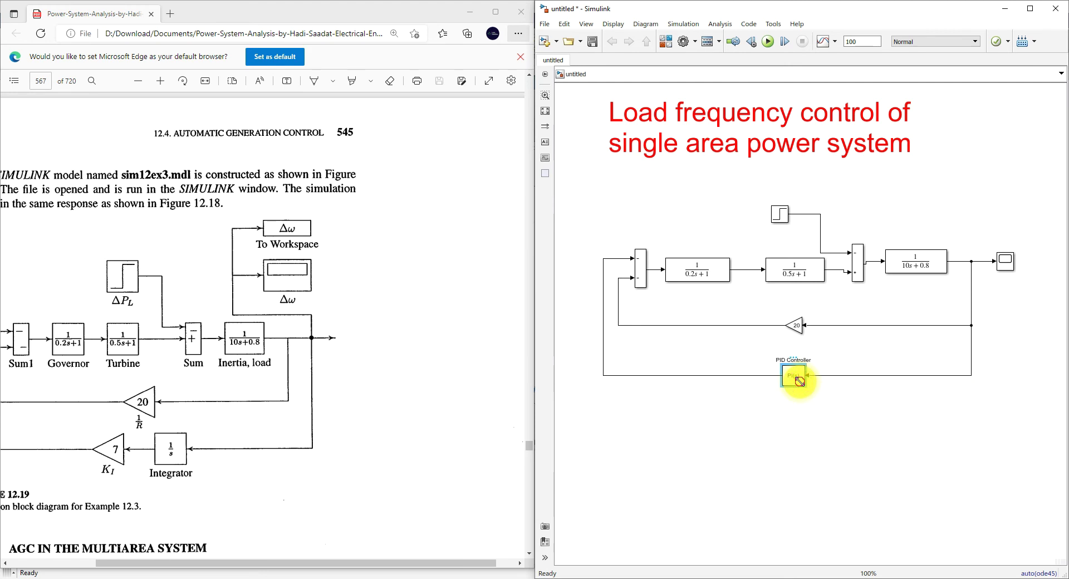
pyautogui.doubleClick(798, 381)
pyautogui.moveTo(458, 390); pyautogui.dragTo(531, 393)
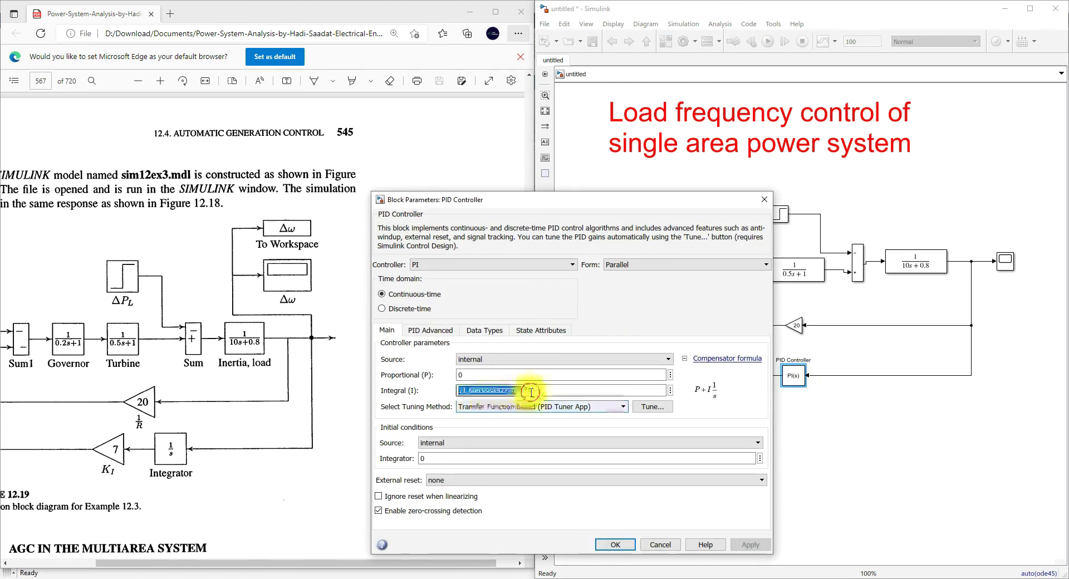
pyautogui.write('7')
pyautogui.press('Return')
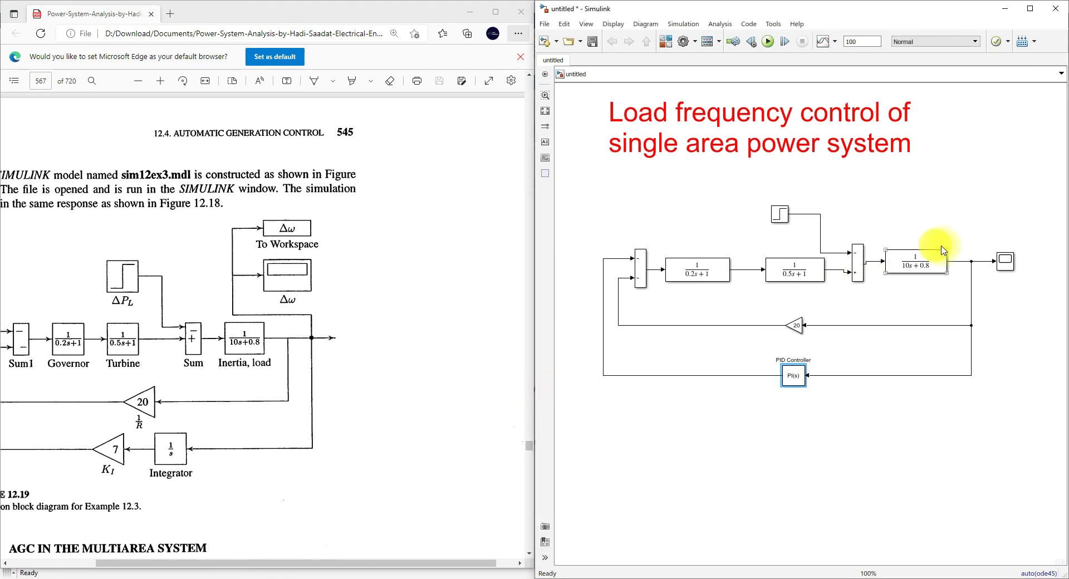
# - Rerun the simulation, plotting deviation that settles to zero by about 20 s
pyautogui.doubleClick(999, 264)
pyautogui.click(152, 118)
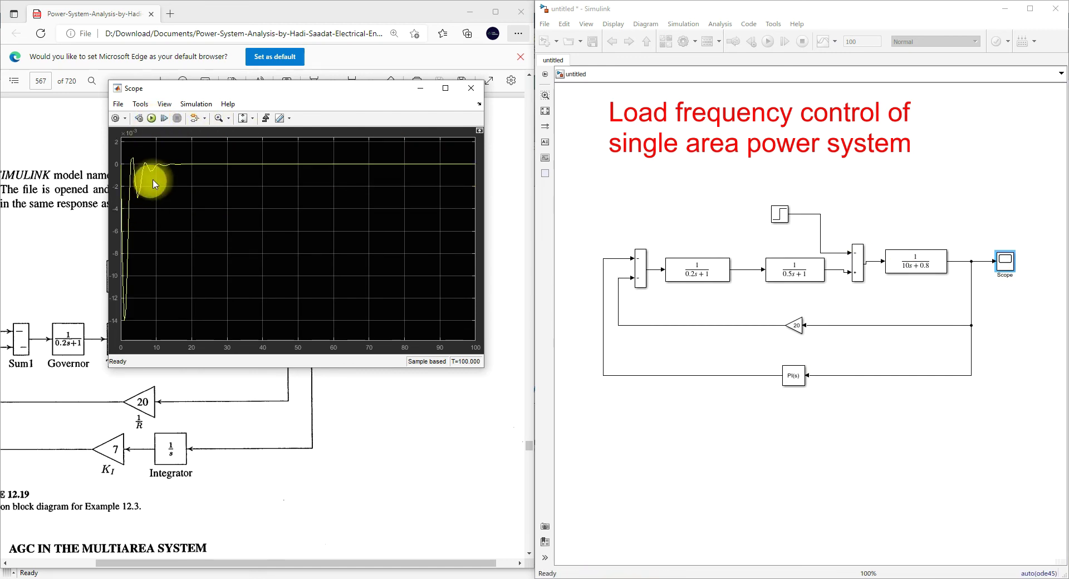
pyautogui.click(477, 578)
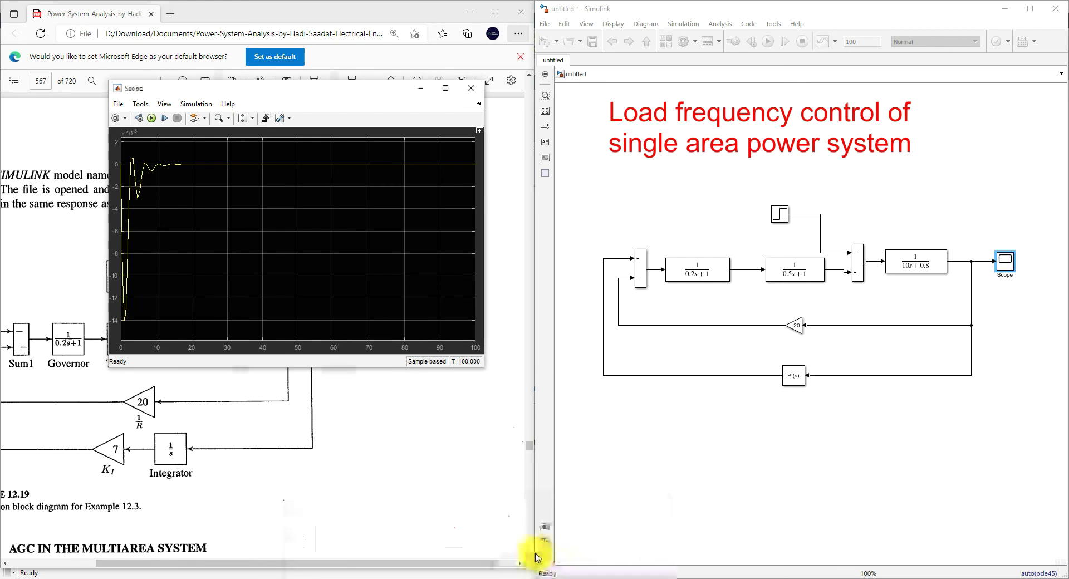
# - Retune to P=3.567, I=6.823 with longer response time and robust transient, then update the block
pyautogui.moveTo(534, 578)
pyautogui.click(613, 560)
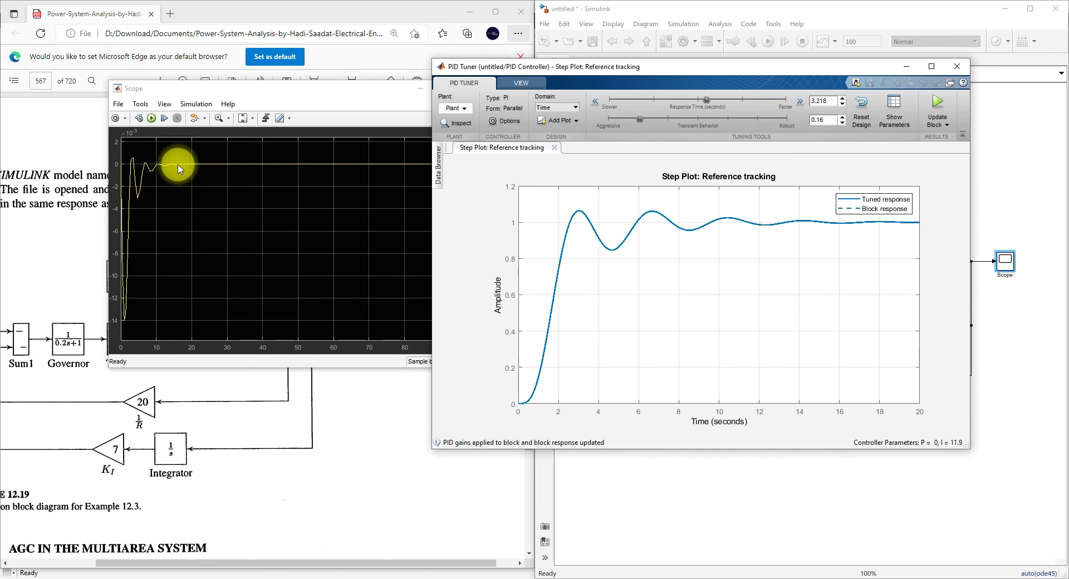
pyautogui.moveTo(707, 100); pyautogui.dragTo(686, 103)
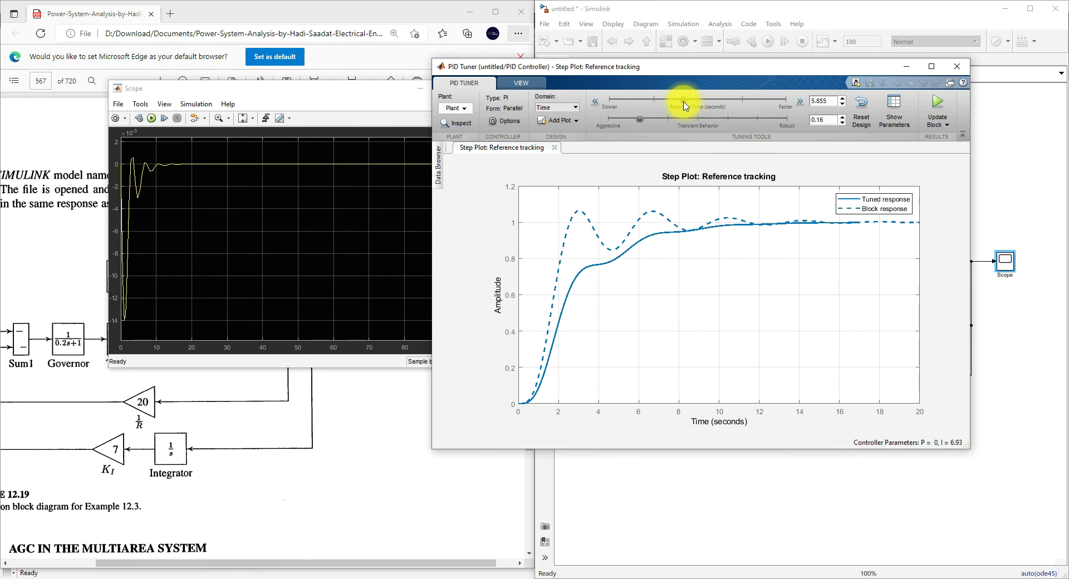
pyautogui.moveTo(641, 121); pyautogui.dragTo(799, 116)
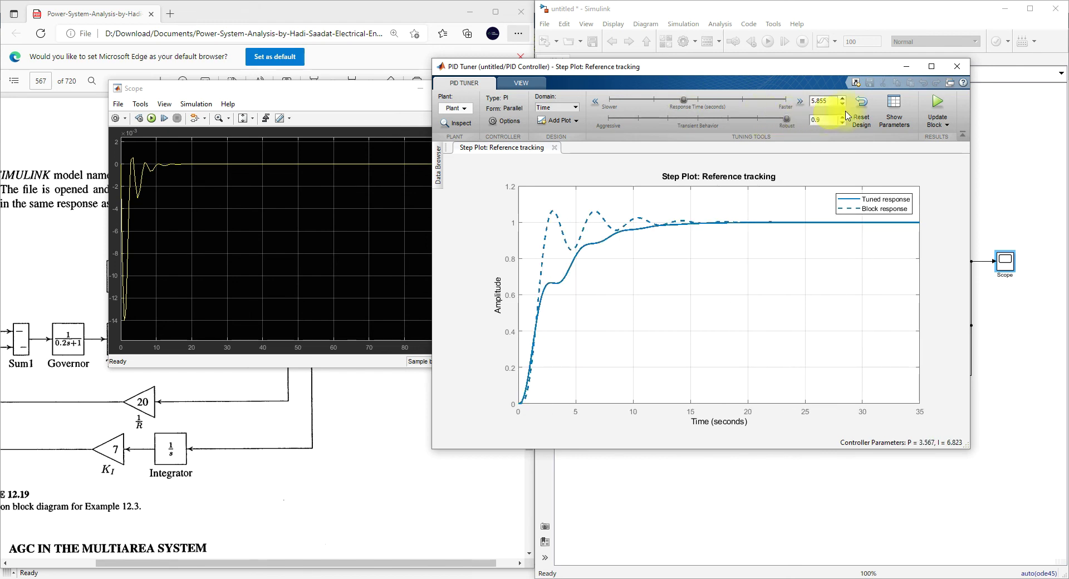
pyautogui.click(940, 112)
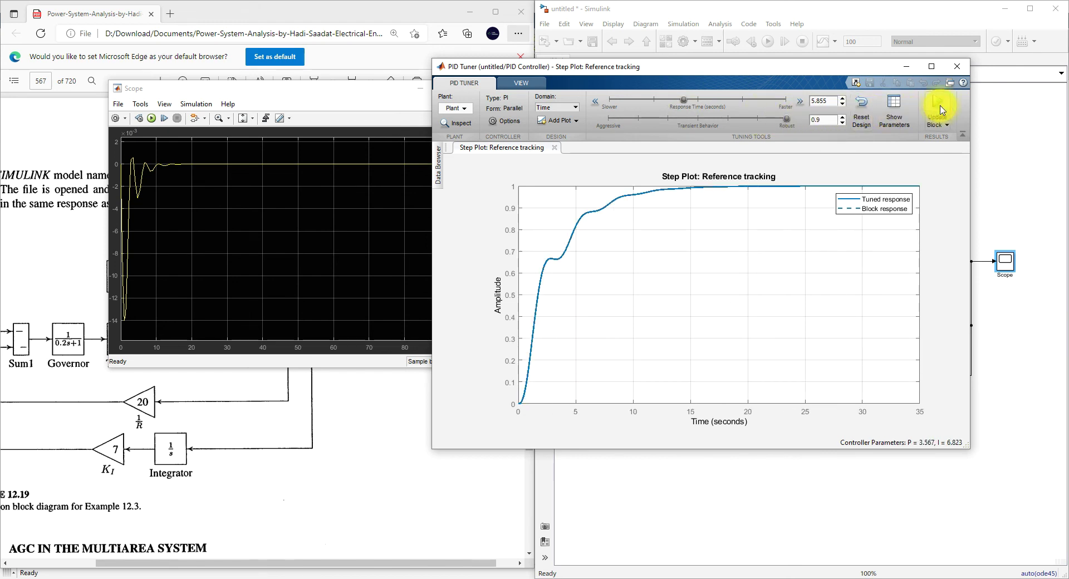
# - Rerun the simulation and minimize the PID Tuner to reveal the model
pyautogui.click(152, 118)
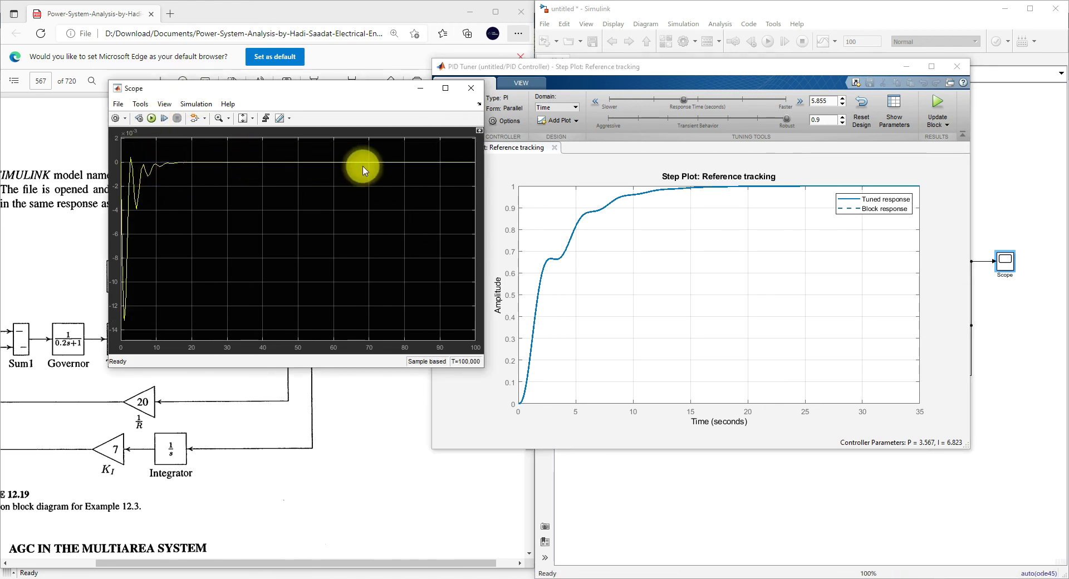
pyautogui.click(708, 83)
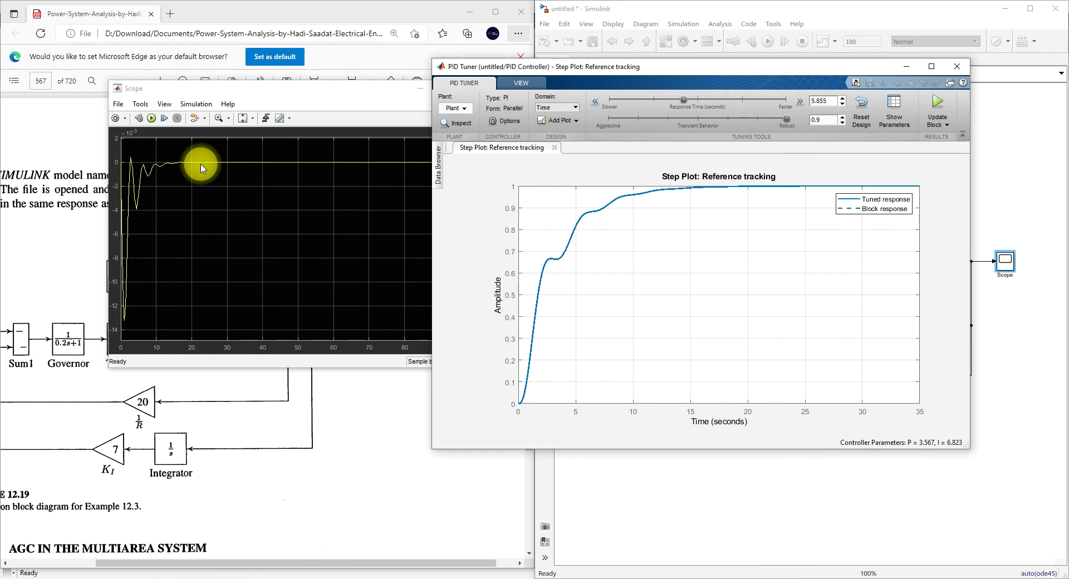
pyautogui.click(906, 67)
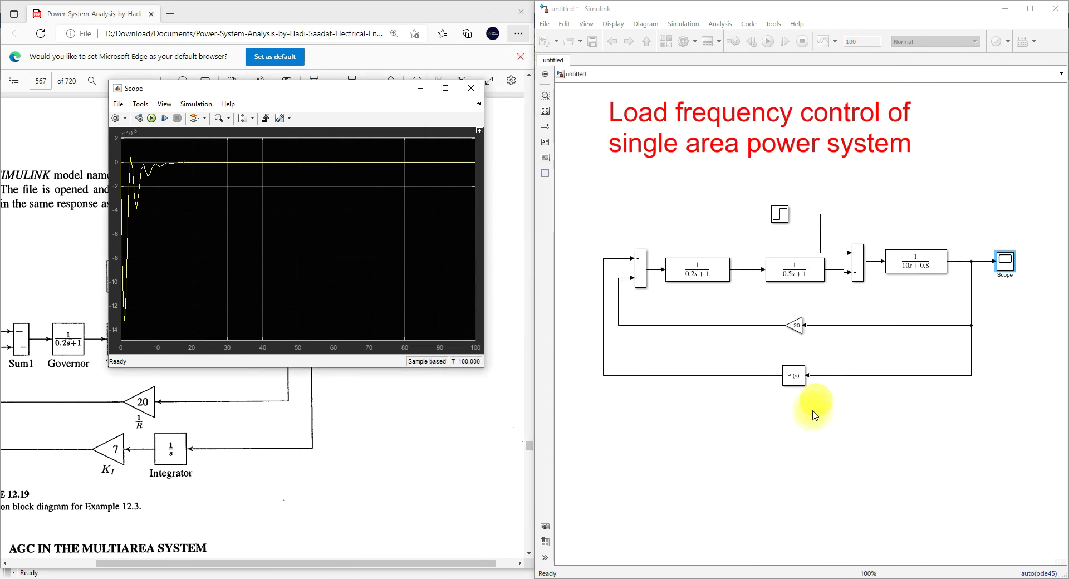